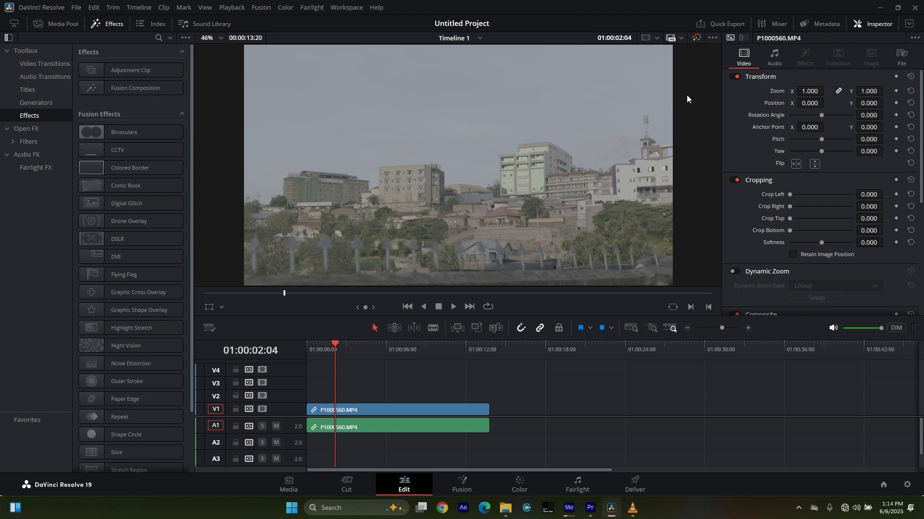
# Delete only the audio of the P1000560.MP4 clip by temporarily locking track V1, and return the playhead to the timeline start
pyautogui.click(342, 412)
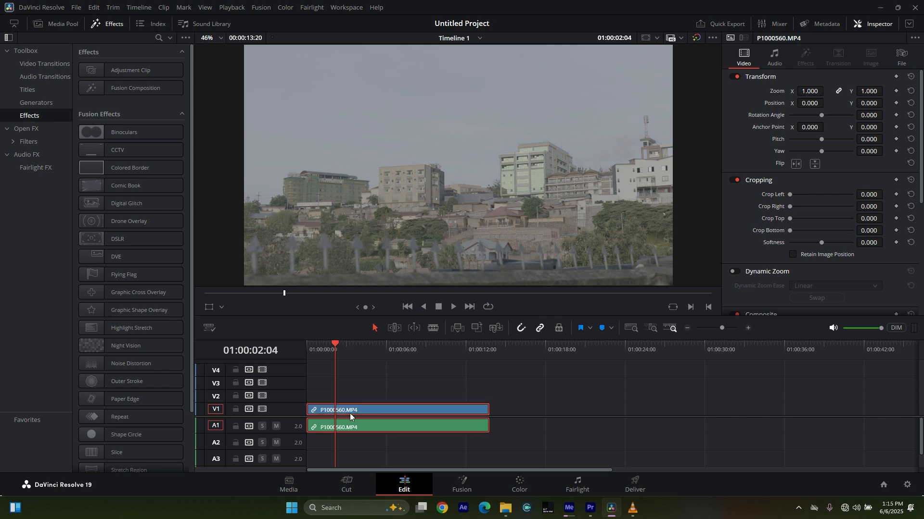
pyautogui.press('space')
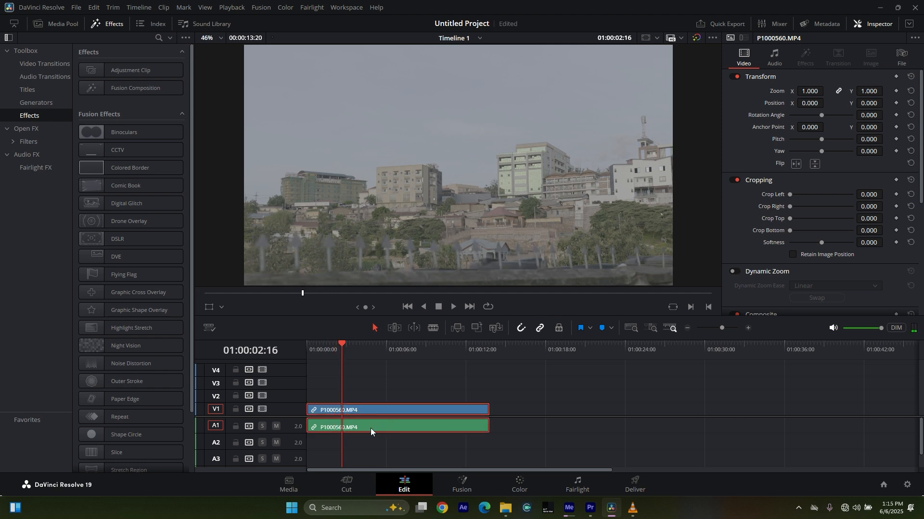
pyautogui.click(235, 409)
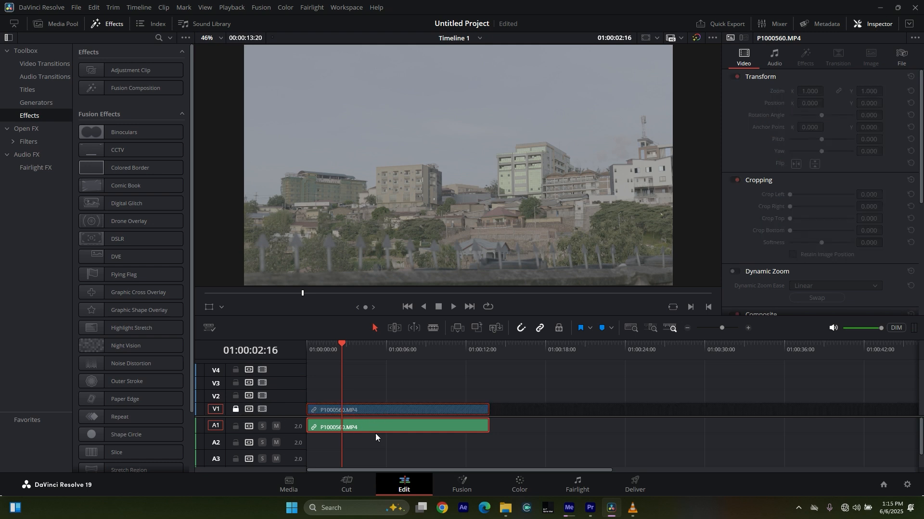
pyautogui.press('Delete')
pyautogui.press('Home')
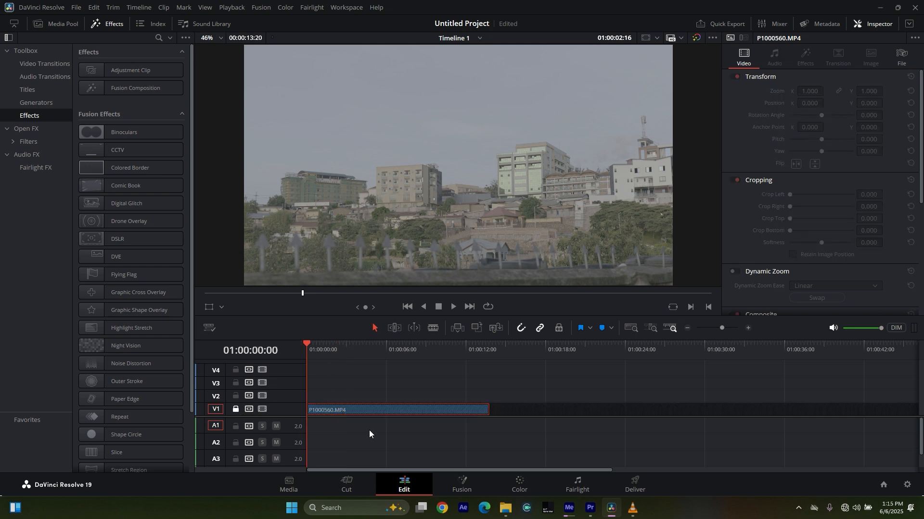
pyautogui.click(235, 410)
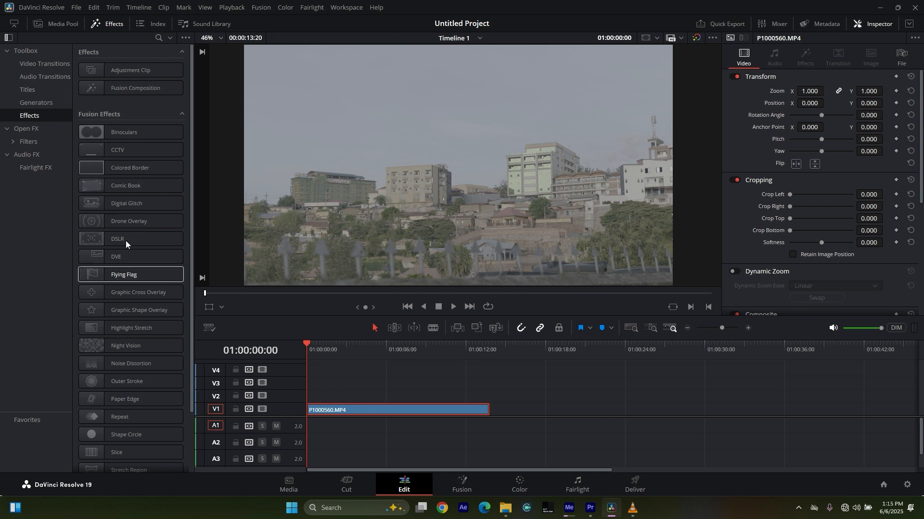
pyautogui.click(76, 7)
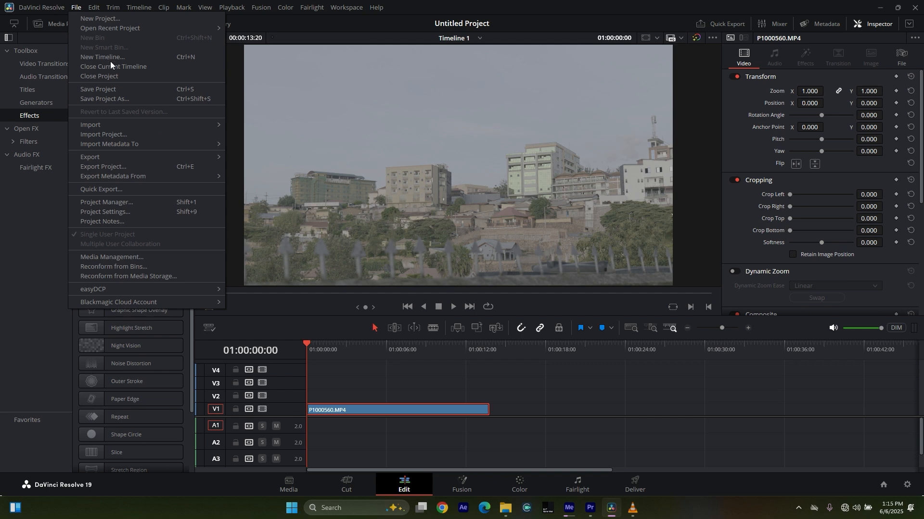
pyautogui.moveTo(119, 124)
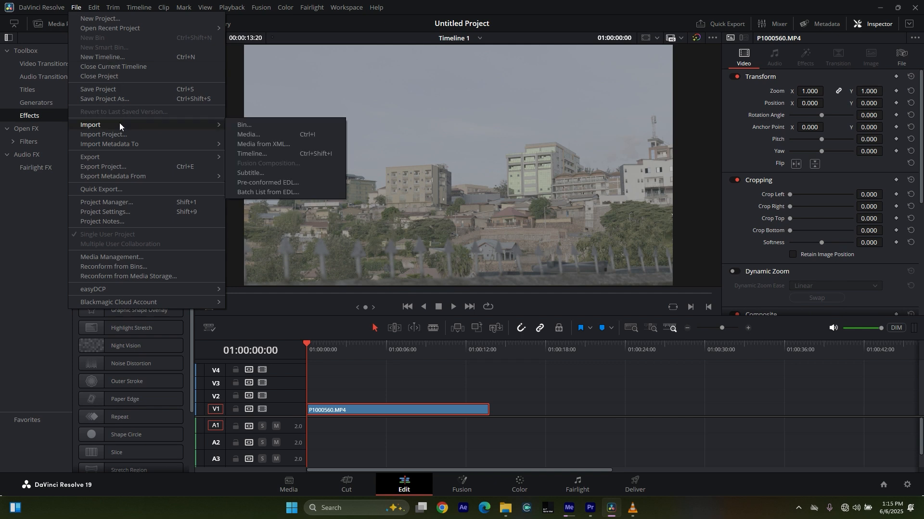
pyautogui.click(261, 134)
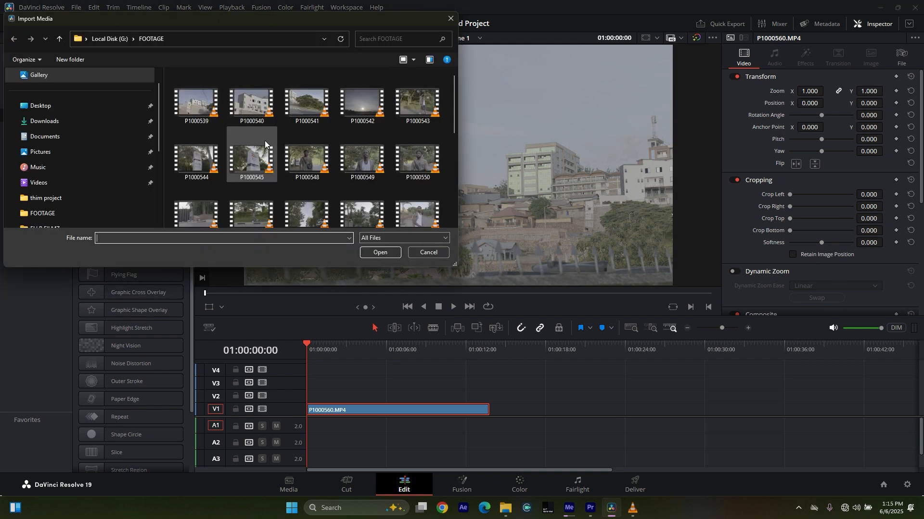
pyautogui.click(423, 253)
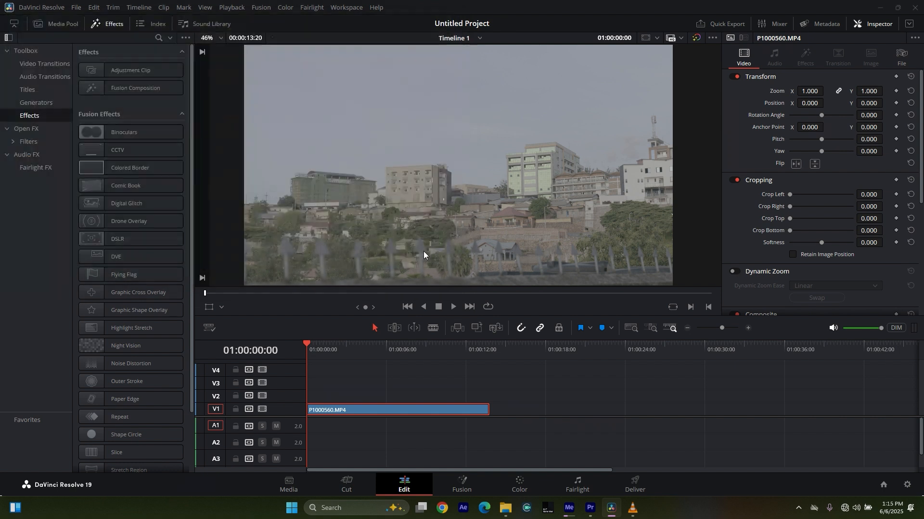
# Show the media pool and move the P1000560.MP4 timeline clip from track V1 up to V2
pyautogui.click(66, 24)
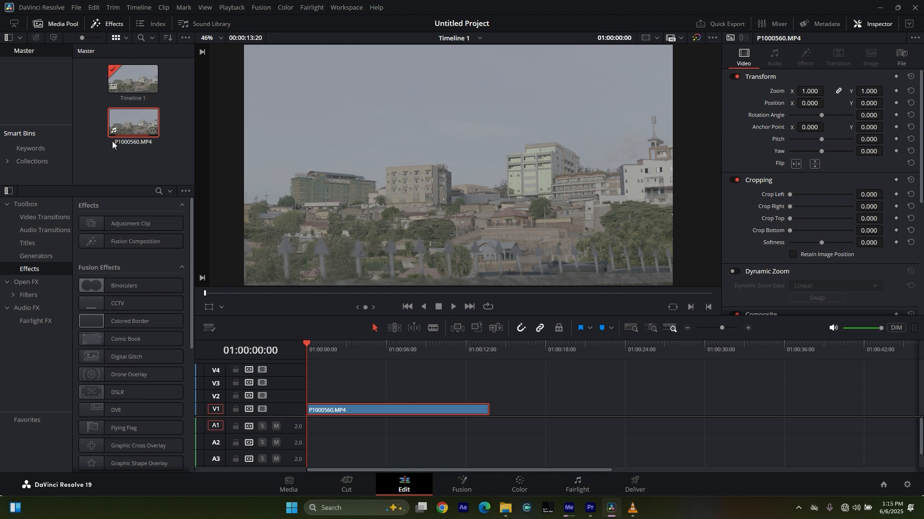
pyautogui.moveTo(138, 129)
pyautogui.mouseDown()
pyautogui.moveTo(511, 409)
pyautogui.moveTo(165, 159)
pyautogui.moveTo(132, 117)
pyautogui.mouseUp()
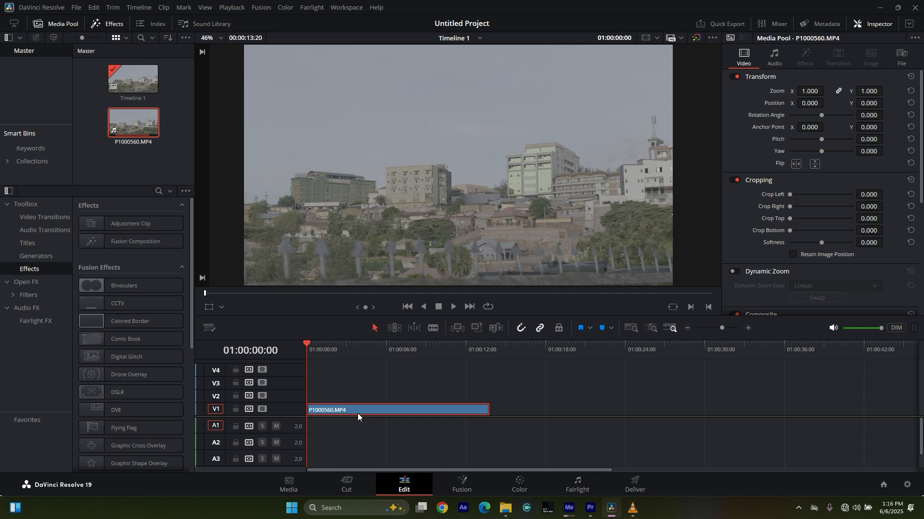
pyautogui.click(370, 411)
pyautogui.moveTo(370, 411); pyautogui.dragTo(369, 400)
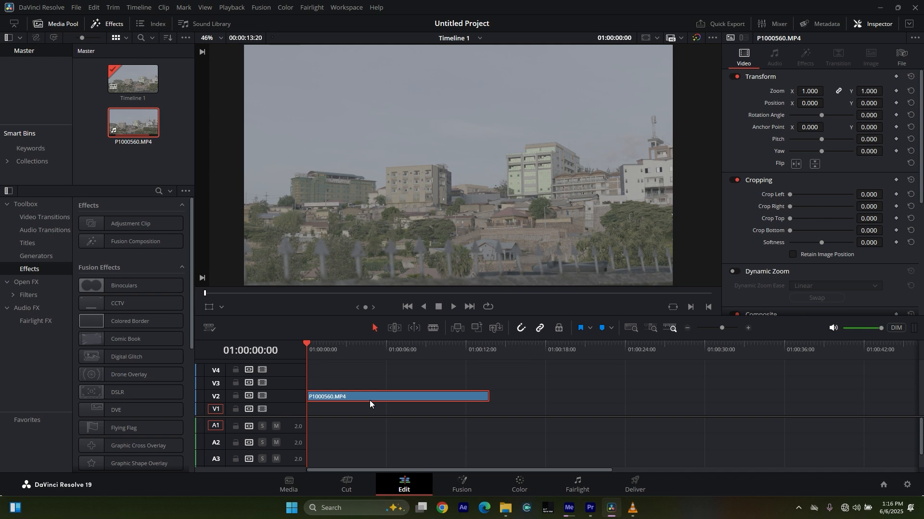
# Hide the media pool, add a basic Text title on V1 at the timeline start, and extend it to the video clip's length
pyautogui.click(109, 23)
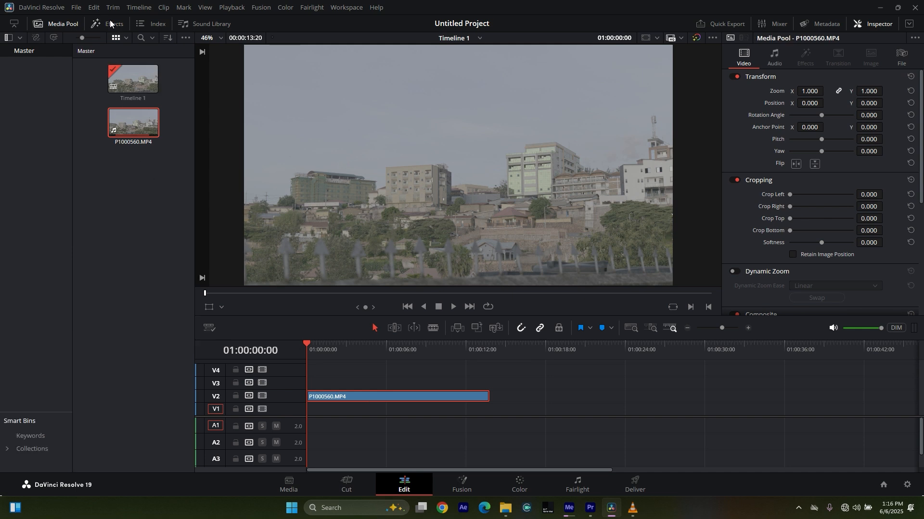
pyautogui.click(110, 23)
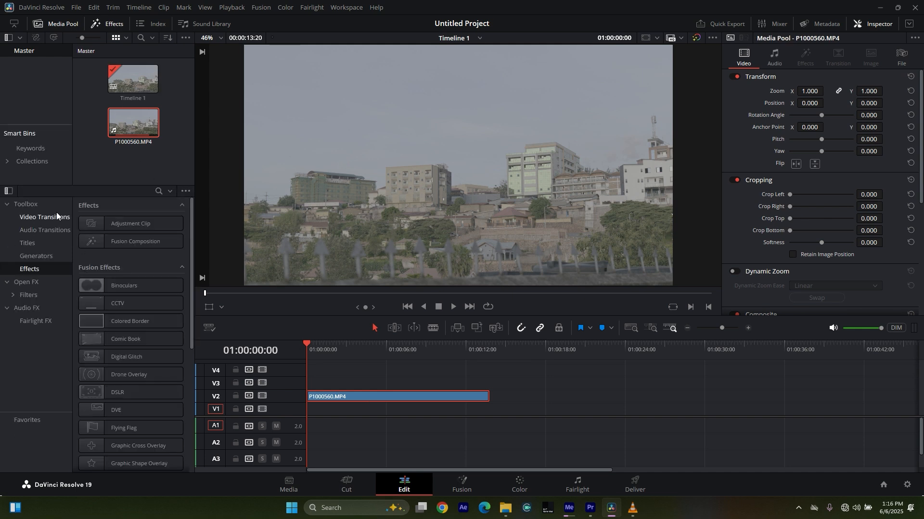
pyautogui.click(66, 21)
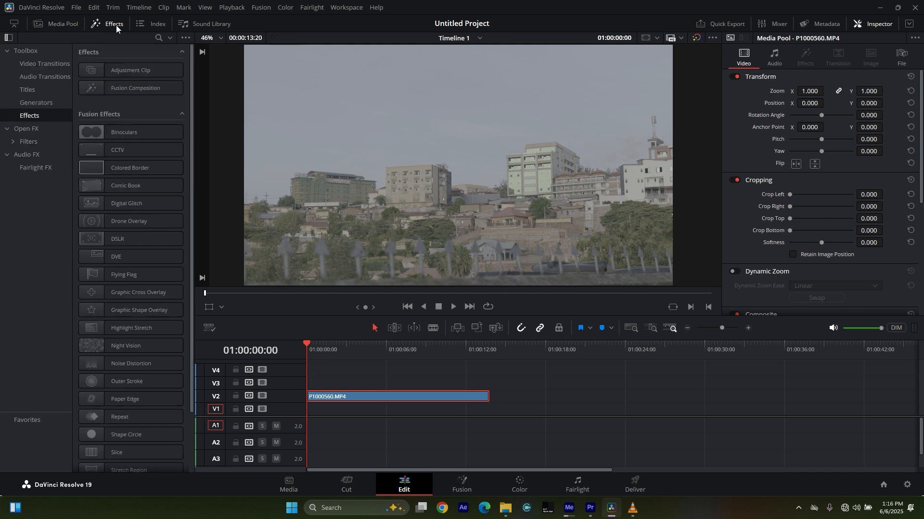
pyautogui.click(27, 50)
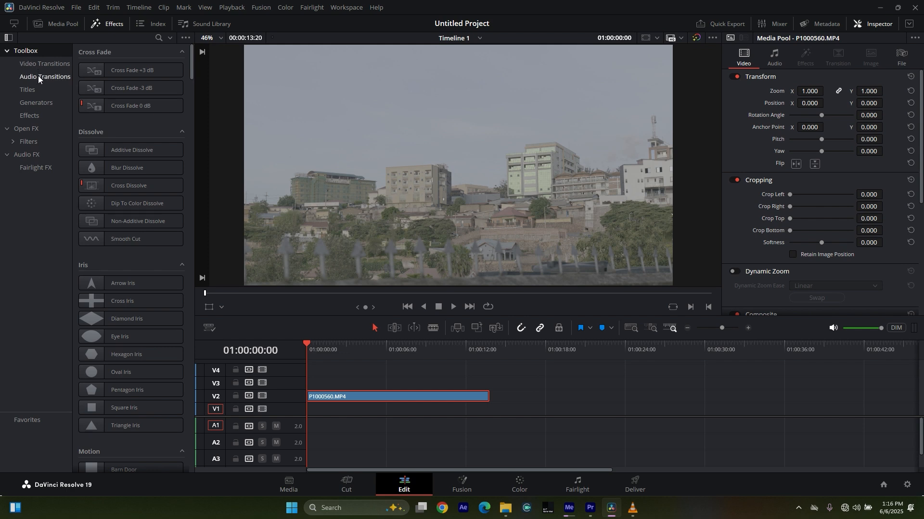
pyautogui.click(31, 90)
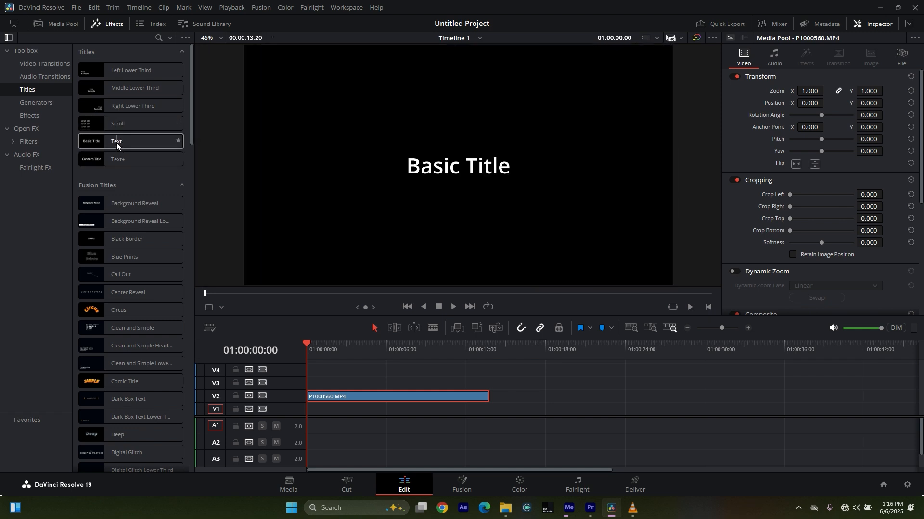
pyautogui.click(99, 140)
pyautogui.moveTo(99, 140); pyautogui.dragTo(308, 410)
pyautogui.click(332, 408)
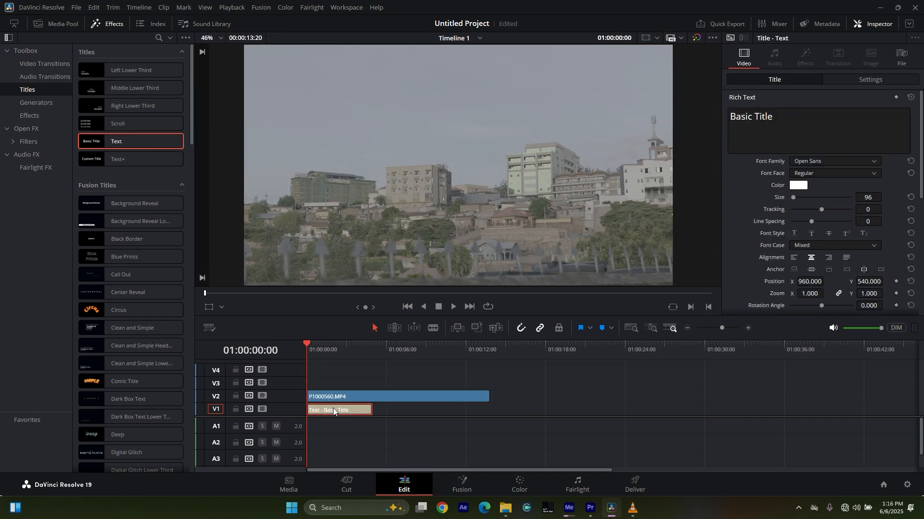
pyautogui.moveTo(373, 411); pyautogui.dragTo(485, 417)
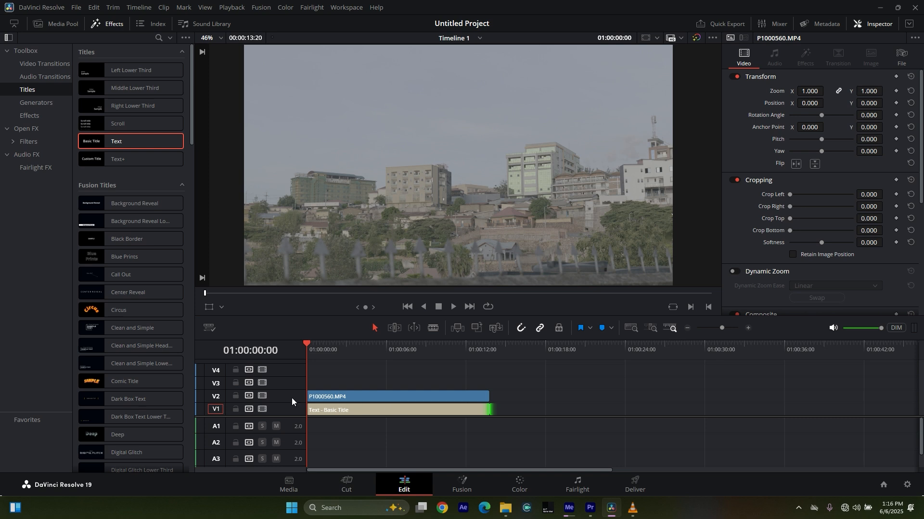
# Disable video track V2 and replace the title's text with FILM
pyautogui.click(263, 396)
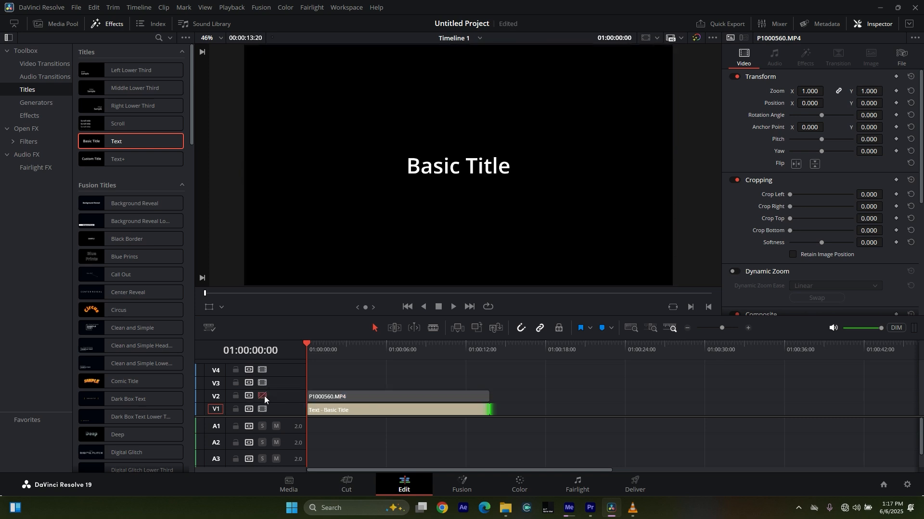
pyautogui.click(348, 411)
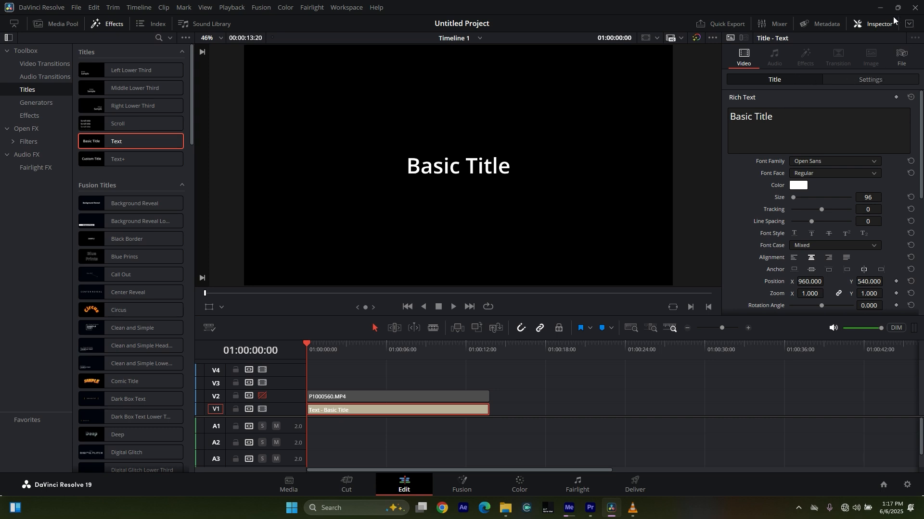
pyautogui.click(875, 23)
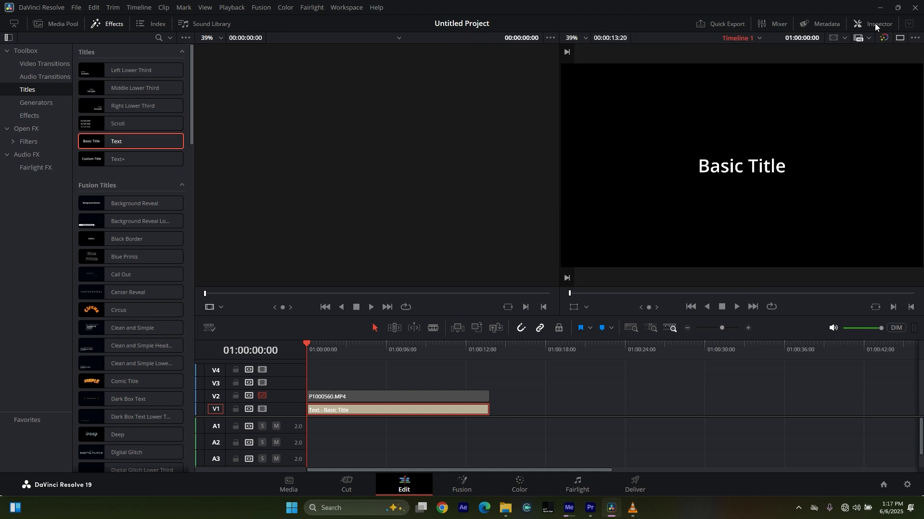
pyautogui.click(874, 23)
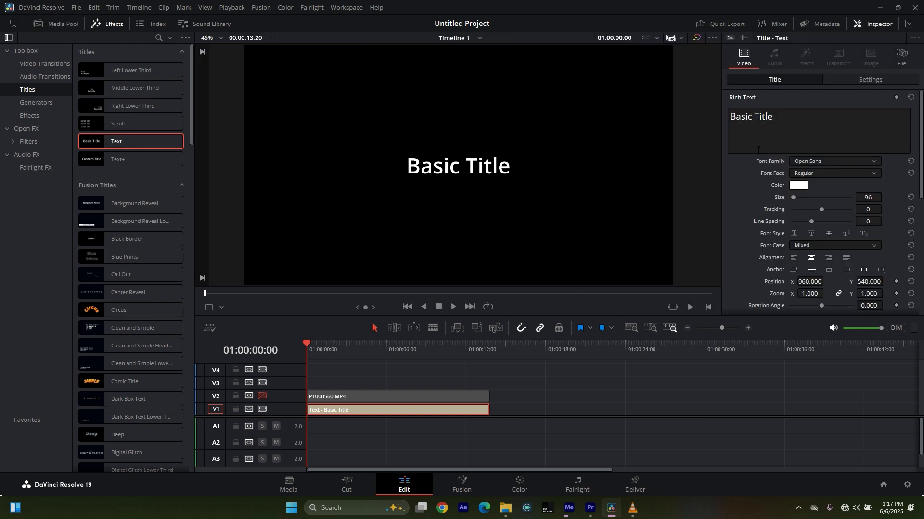
pyautogui.moveTo(786, 119); pyautogui.dragTo(732, 118)
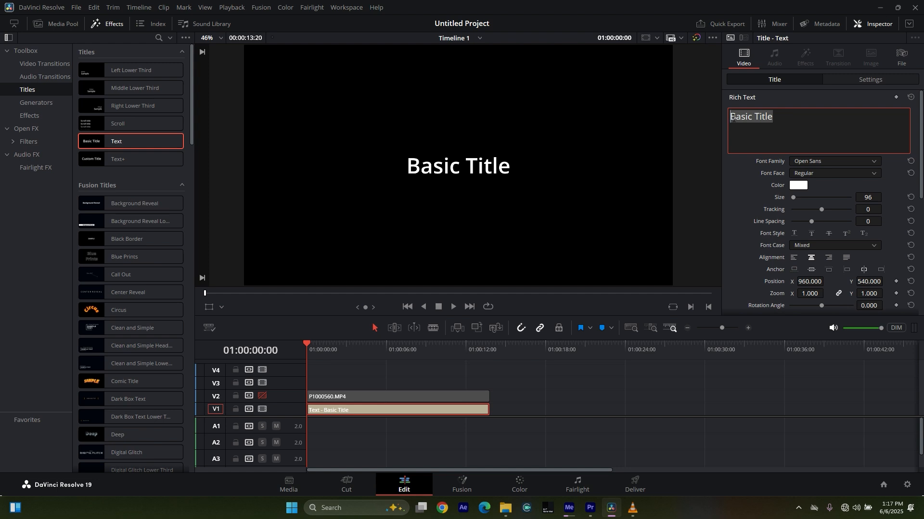
pyautogui.write('FILM')
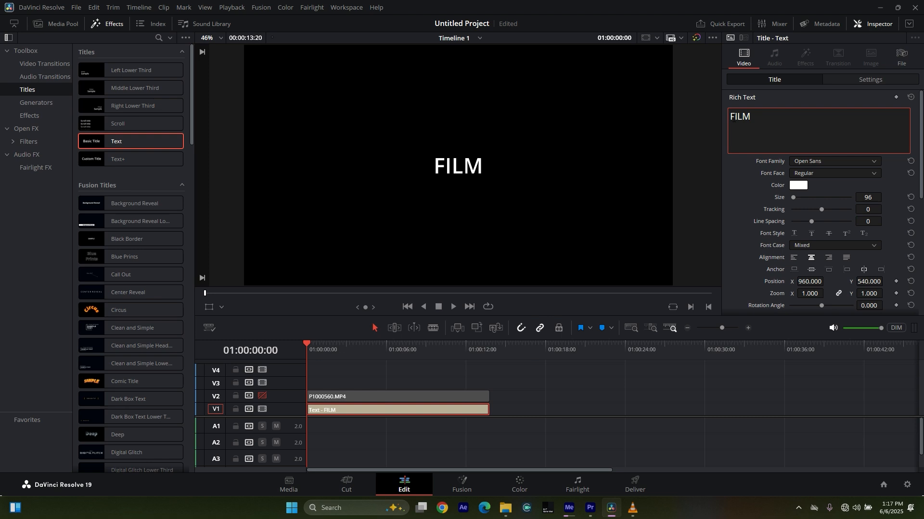
# Set the FILM title's font to Open Sans Extrabold and its size to 733
pyautogui.click(876, 163)
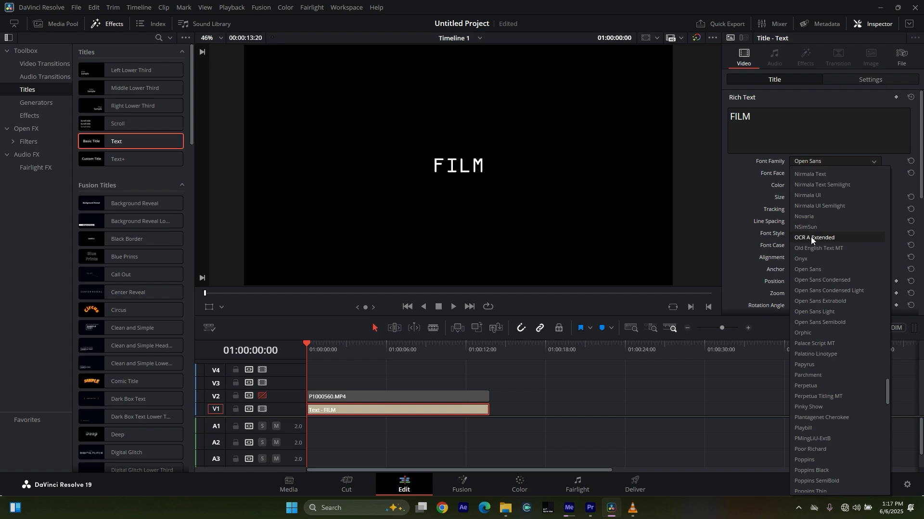
pyautogui.click(813, 301)
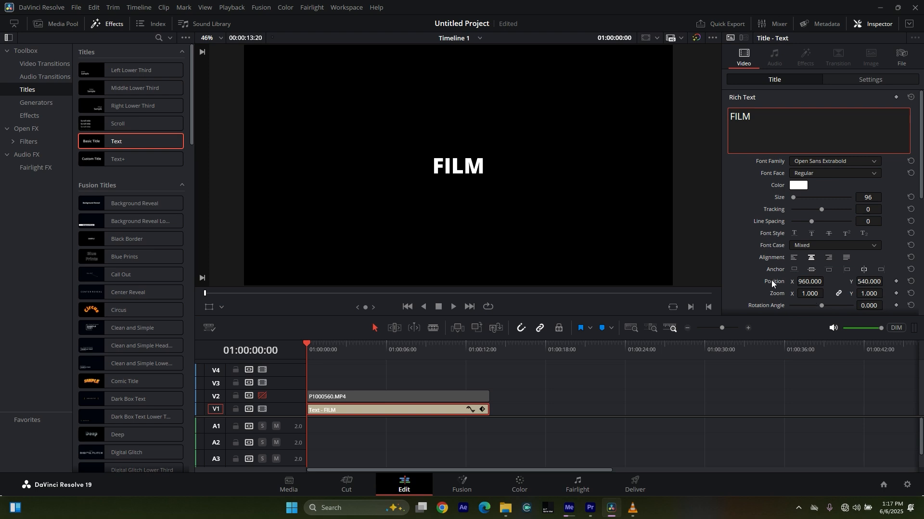
pyautogui.moveTo(798, 196); pyautogui.dragTo(801, 195)
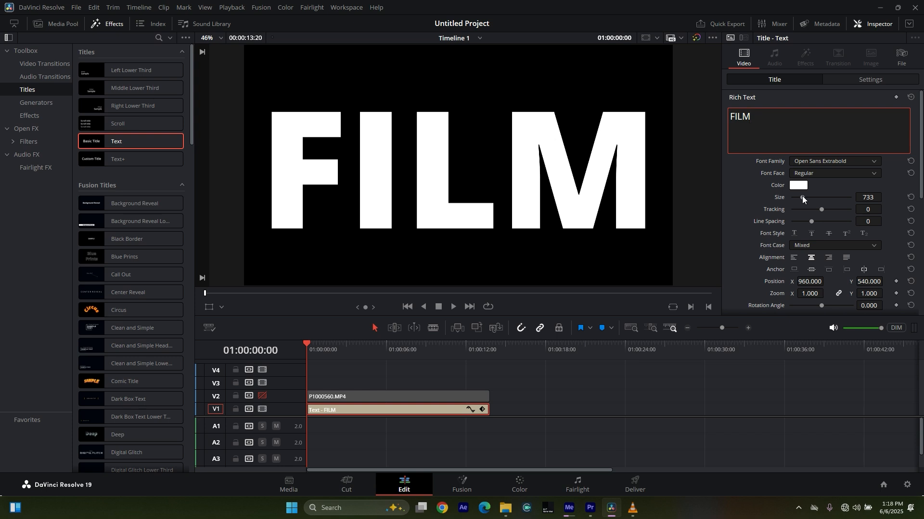
# Re-enable video track V2 and set the P1000560.MP4 clip's composite mode to Foreground
pyautogui.click(262, 397)
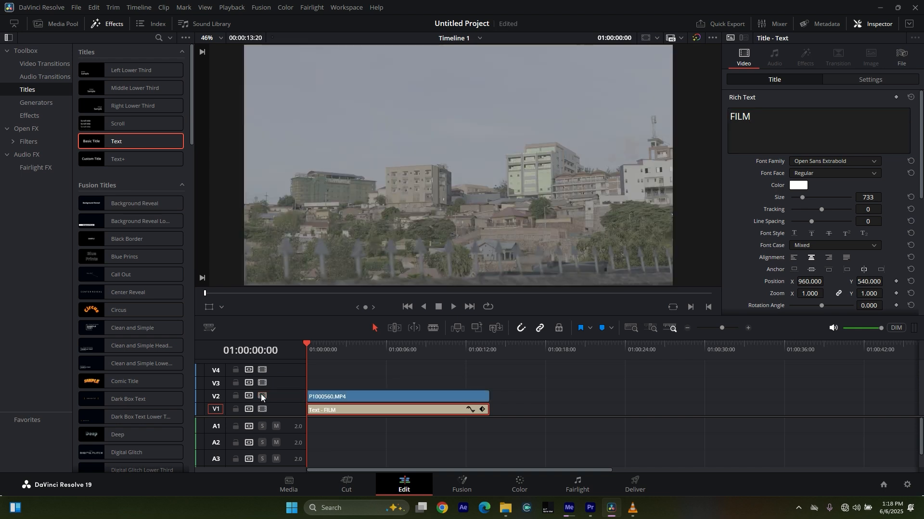
pyautogui.click(375, 400)
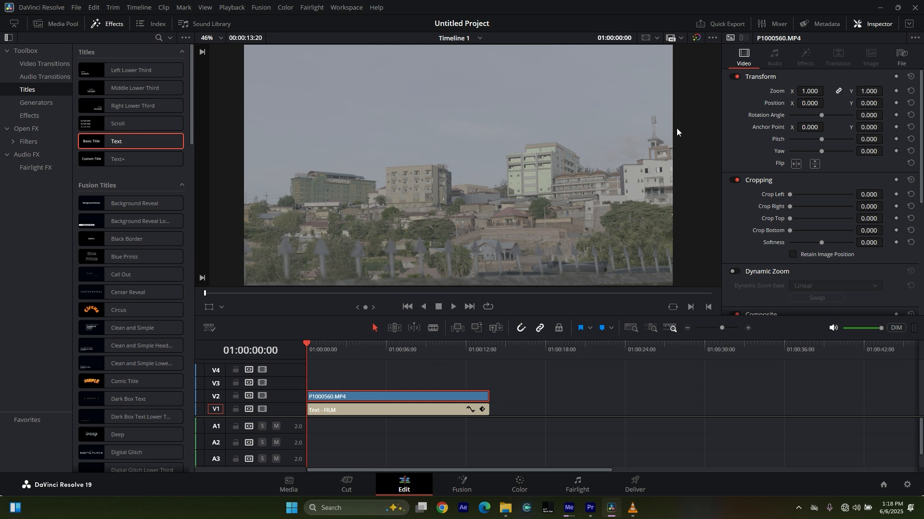
pyautogui.scroll(-3, 765, 202)
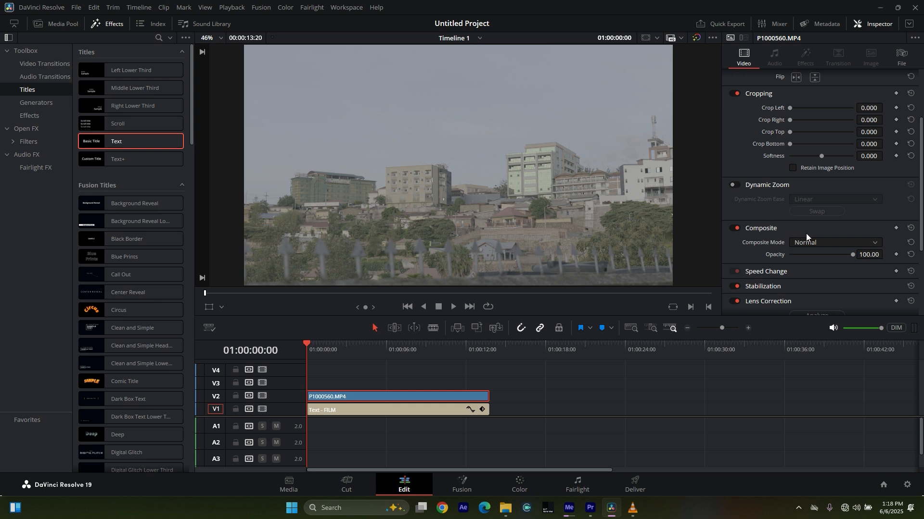
pyautogui.click(874, 241)
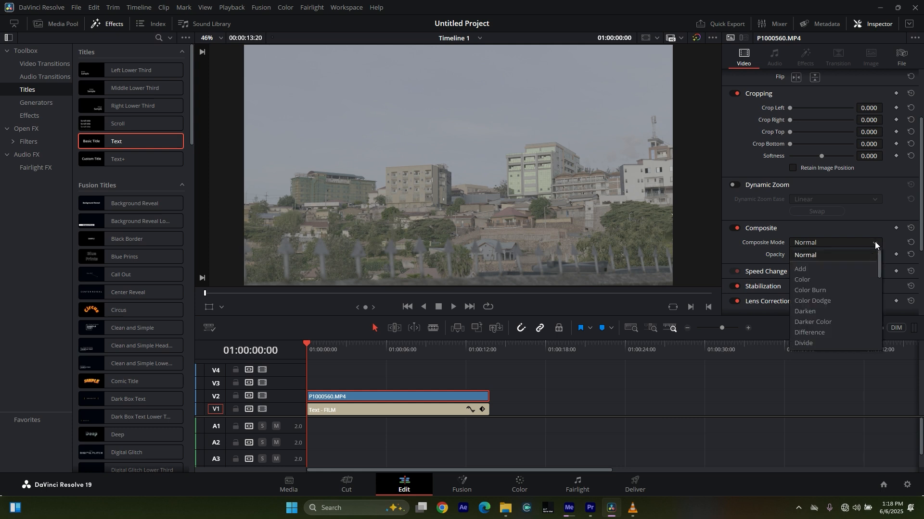
pyautogui.scroll(-2, 843, 291)
pyautogui.scroll(-7, 842, 294)
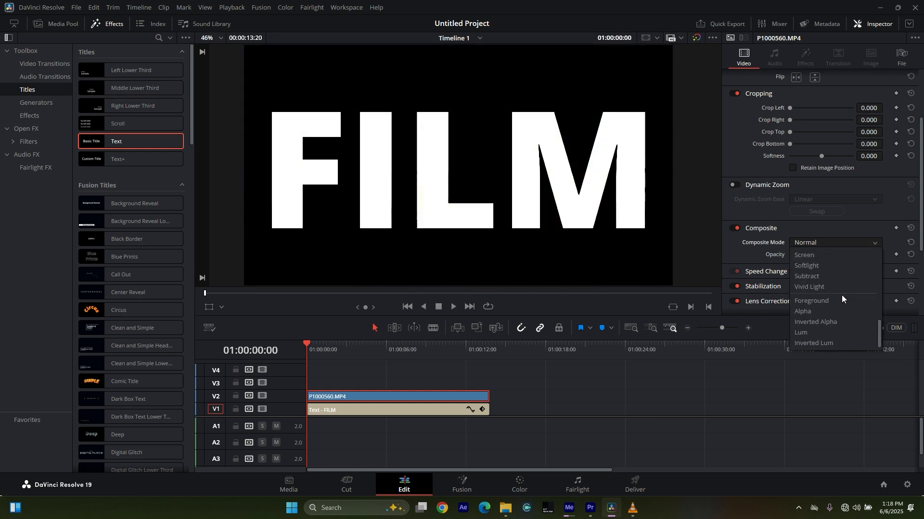
pyautogui.click(842, 297)
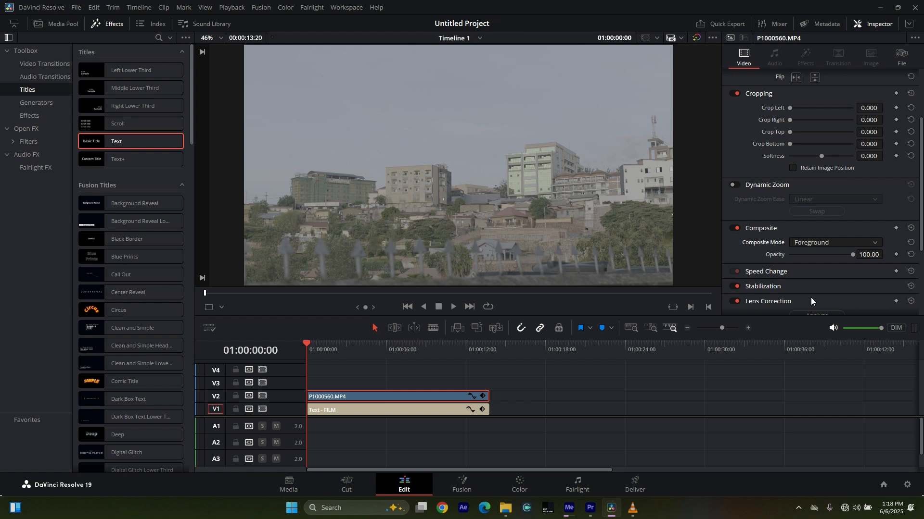
# Set the FILM title's composite mode to Alpha and play back the masked footage
pyautogui.click(344, 411)
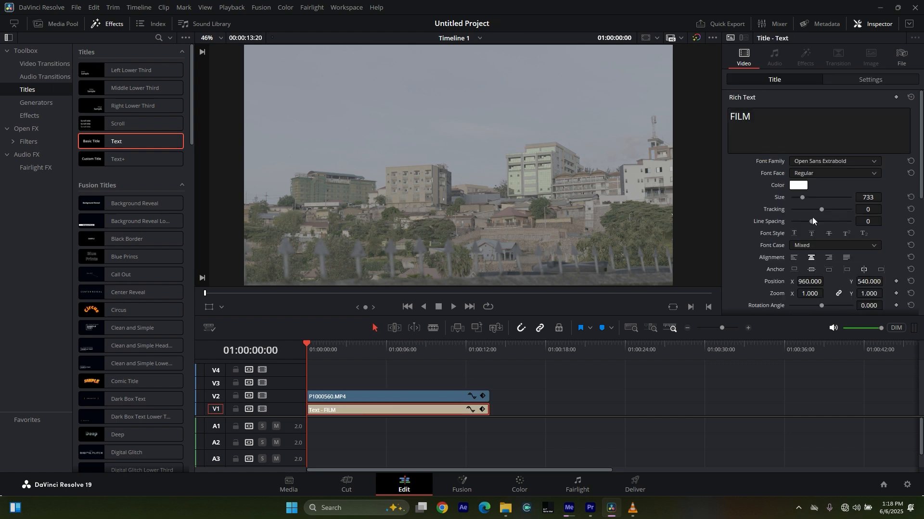
pyautogui.click(875, 80)
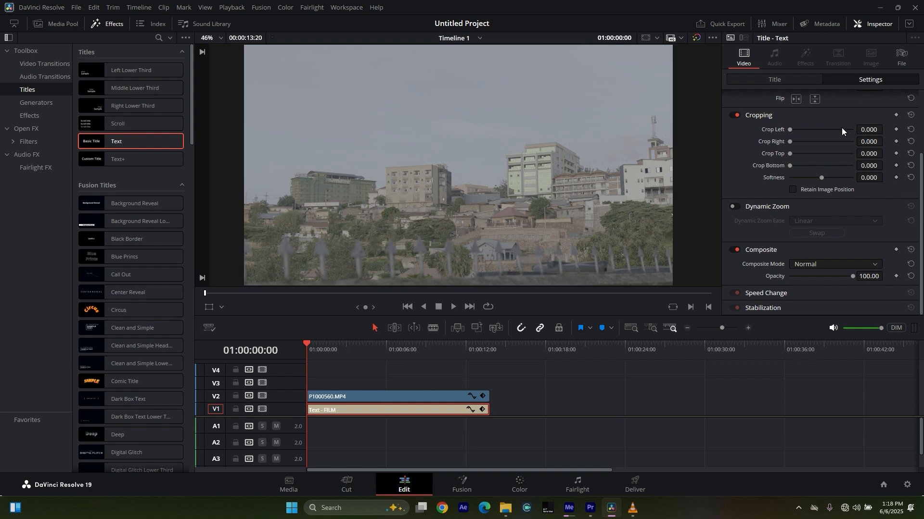
pyautogui.click(812, 265)
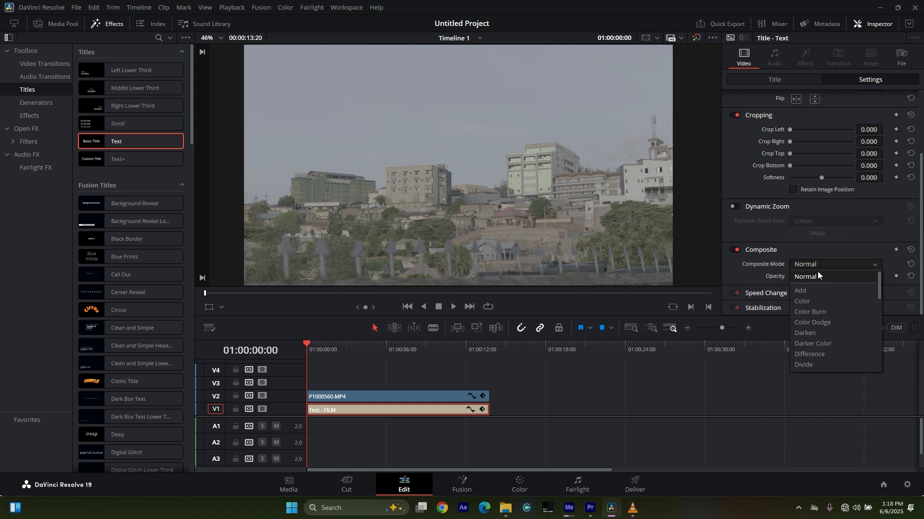
pyautogui.scroll(-10, 819, 301)
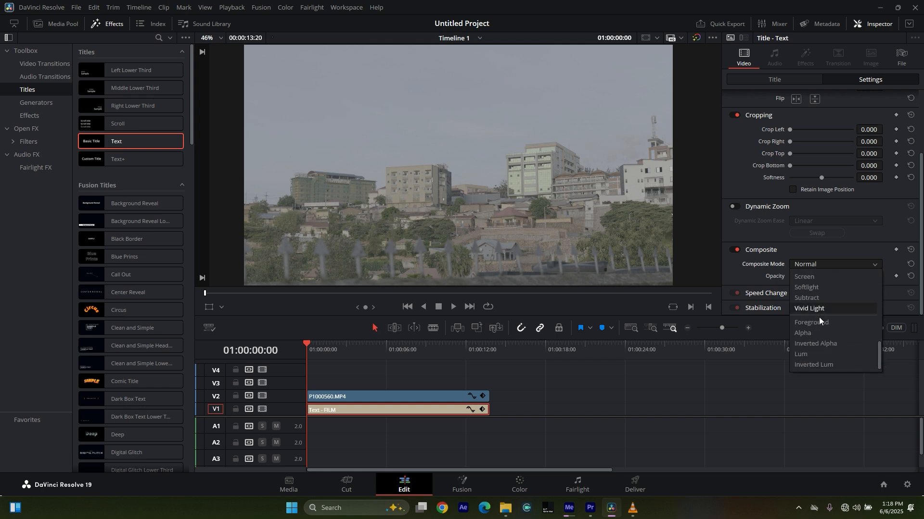
pyautogui.click(810, 332)
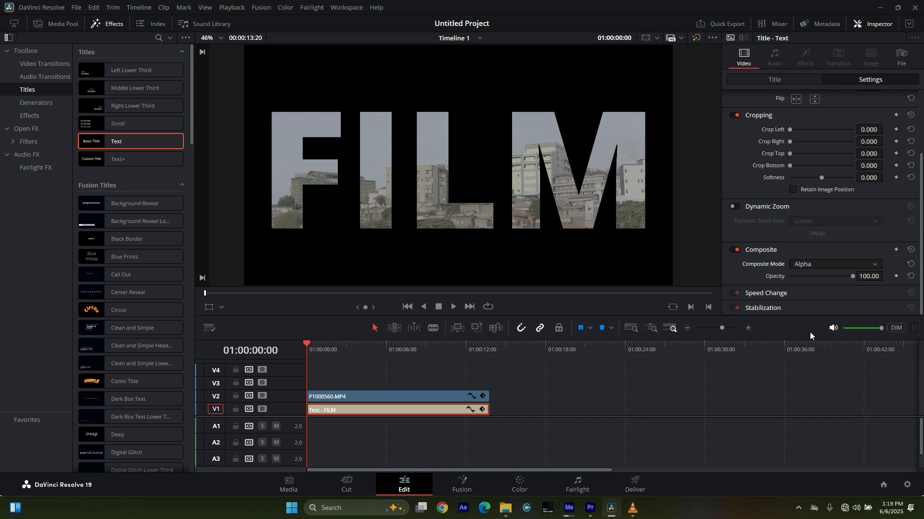
pyautogui.press('space')
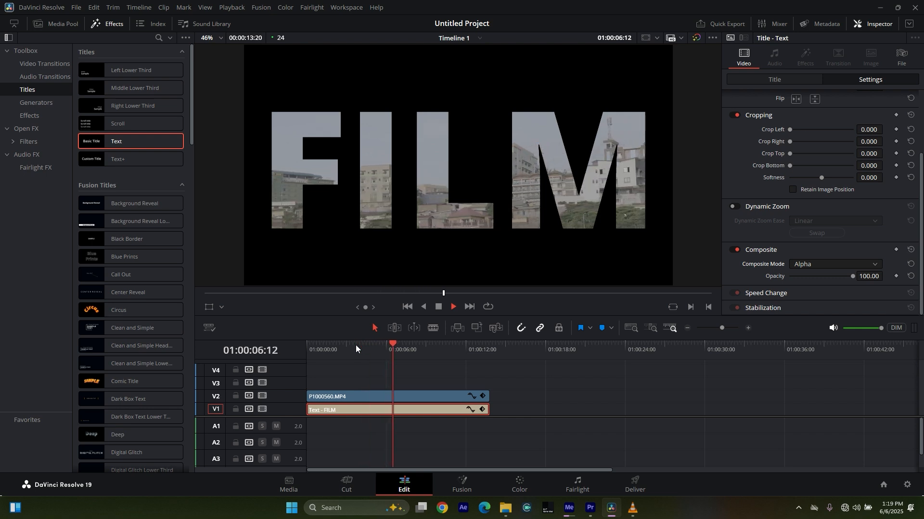
pyautogui.press('space')
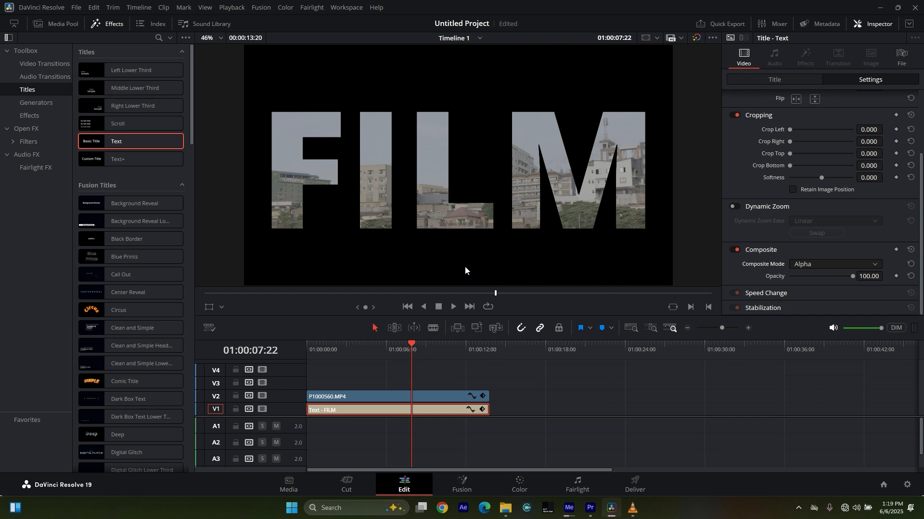
# Move the P1000560.MP4 clip and FILM title up one track each to free V1, and import P1000542.MP4 from the FOOTAGE folder
pyautogui.moveTo(522, 378); pyautogui.dragTo(391, 397)
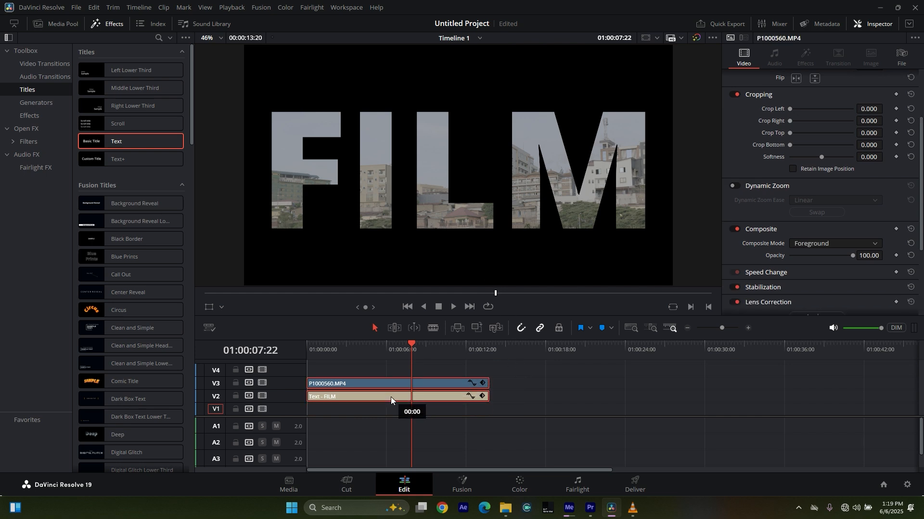
pyautogui.moveTo(391, 397); pyautogui.dragTo(391, 397)
pyautogui.click(76, 8)
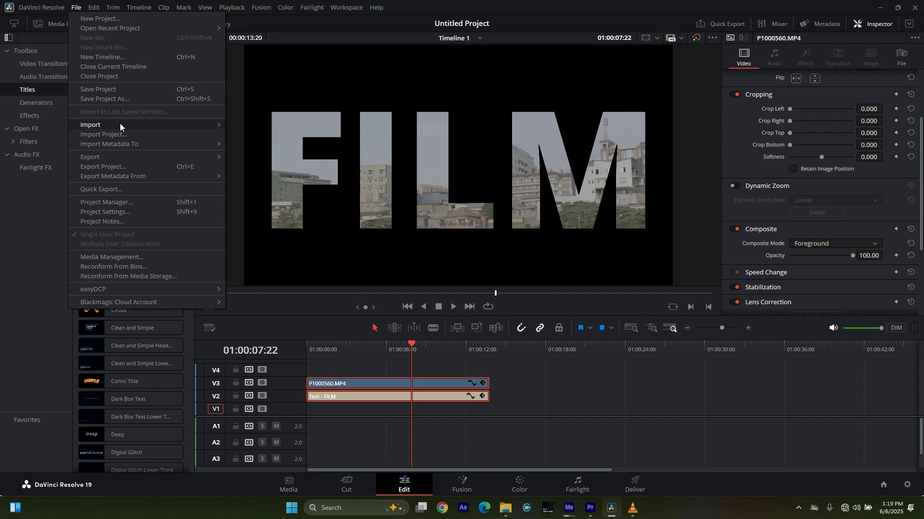
pyautogui.moveTo(119, 125)
pyautogui.click(238, 125)
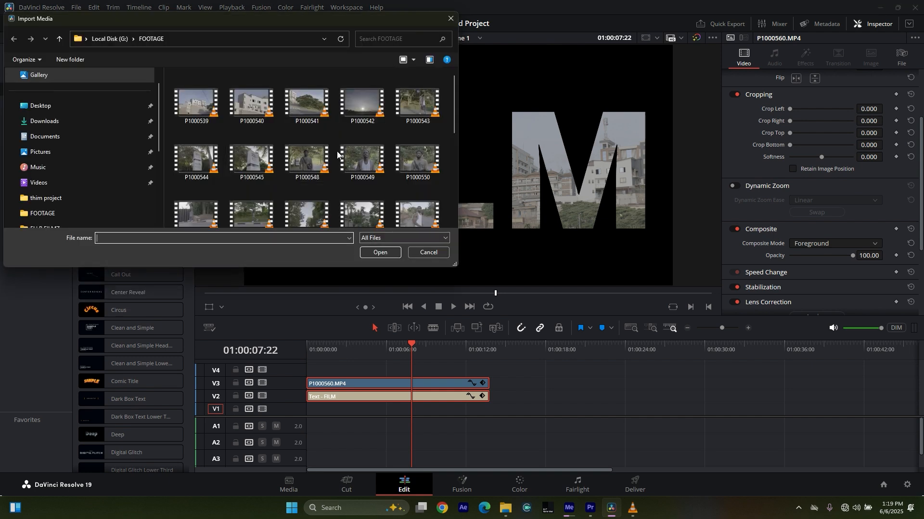
pyautogui.doubleClick(357, 102)
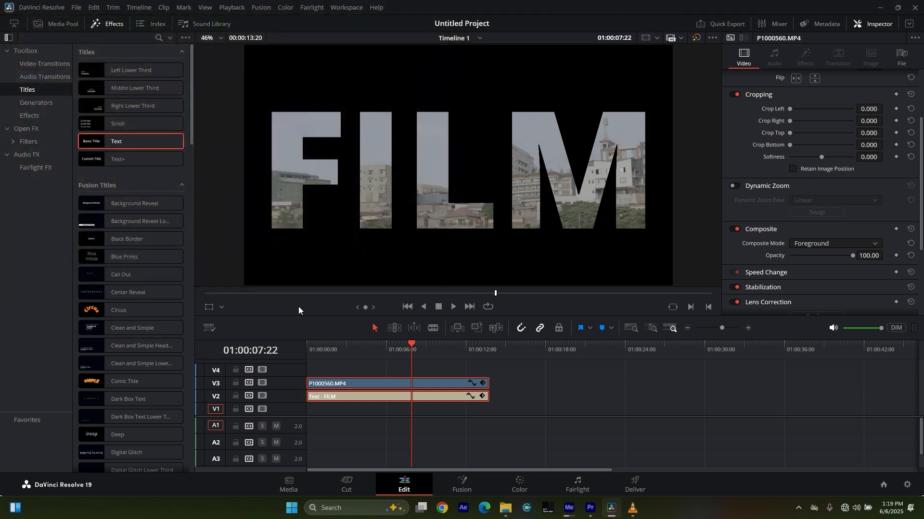
# Place P1000542.MP4 from the media pool on V1, lock V1, and delete the clip's audio from A1
pyautogui.click(63, 22)
pyautogui.moveTo(130, 164); pyautogui.dragTo(450, 413)
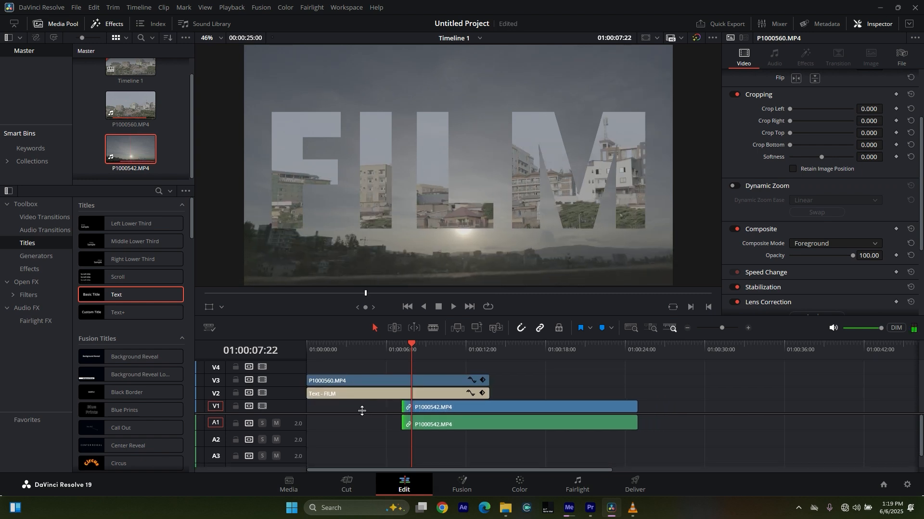
pyautogui.click(236, 407)
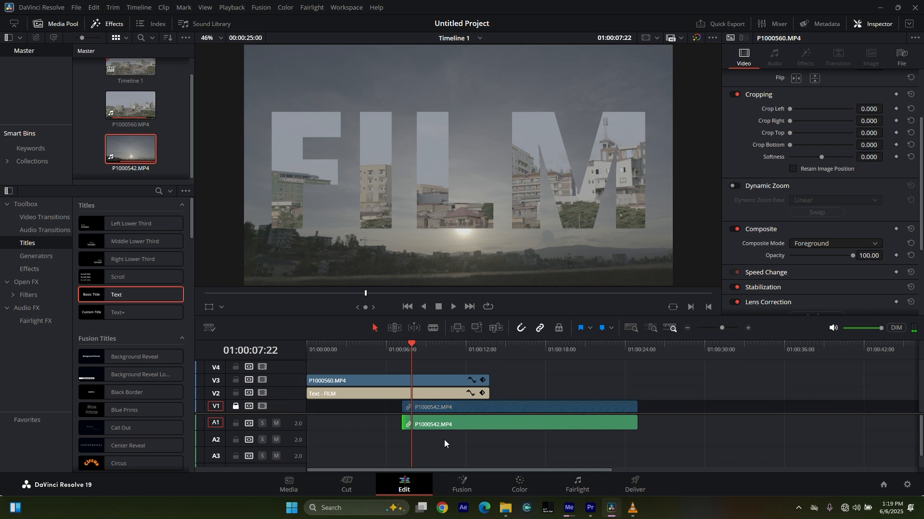
pyautogui.click(481, 425)
pyautogui.press('Delete')
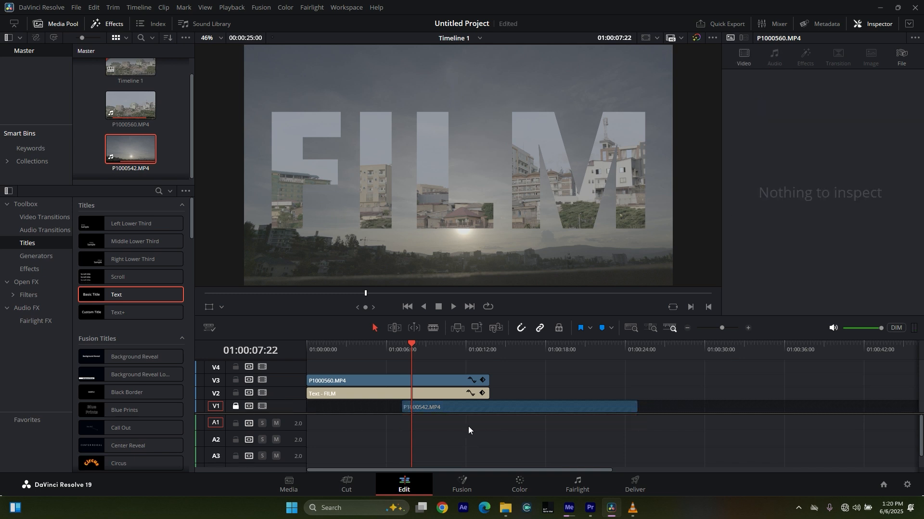
# Unlock V1, move the P1000542.MP4 clip to the timeline start, and preview the background
pyautogui.click(236, 406)
pyautogui.click(489, 408)
pyautogui.moveTo(490, 408); pyautogui.dragTo(388, 399)
pyautogui.press('space')
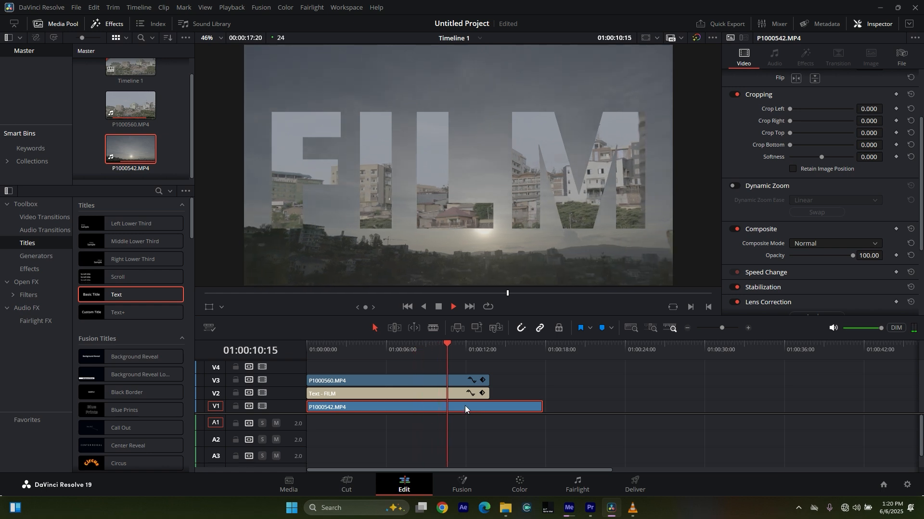
pyautogui.press('space')
# Trim the end of the P1000542.MP4 clip to match the FILM title's end and play from the timeline start
pyautogui.moveTo(540, 407); pyautogui.dragTo(491, 409)
pyautogui.moveTo(354, 345); pyautogui.dragTo(301, 346)
pyautogui.press('space')
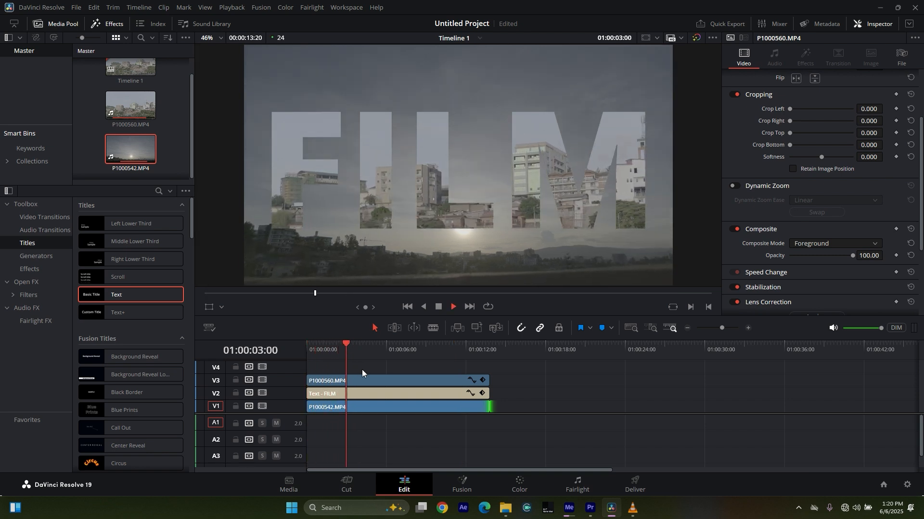
pyautogui.press('space')
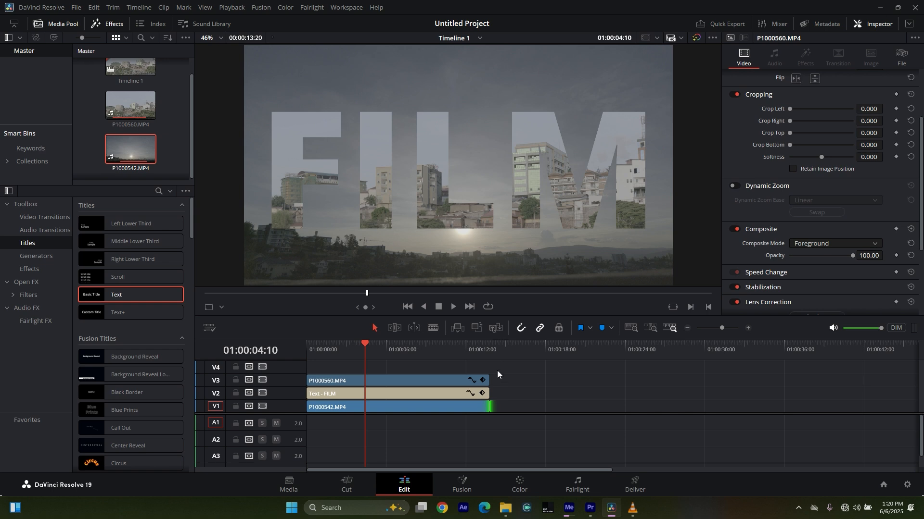
# Extend the end of the P1000560.MP4 clip on V3 to about 00:00:19:18, keeping it at the timeline start
pyautogui.moveTo(487, 381); pyautogui.dragTo(568, 380)
pyautogui.moveTo(452, 383); pyautogui.dragTo(483, 383)
pyautogui.moveTo(334, 379); pyautogui.dragTo(298, 378)
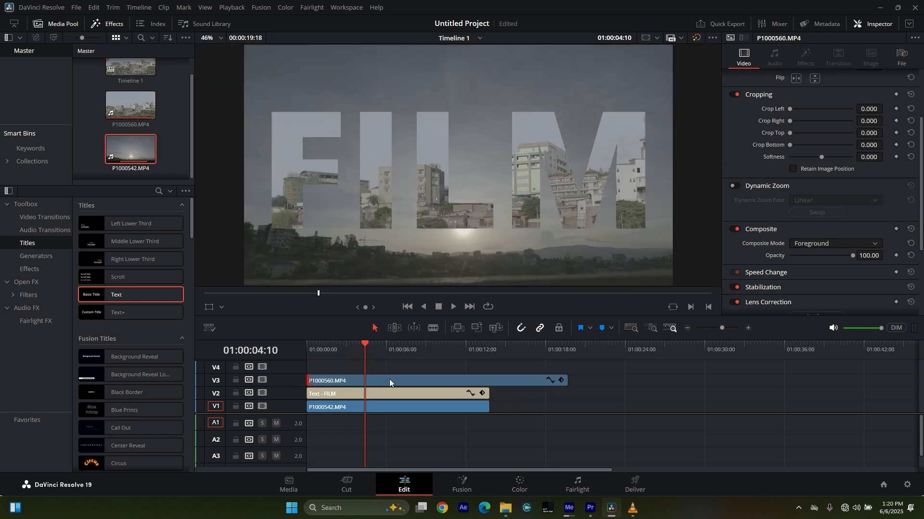
pyautogui.click(439, 378)
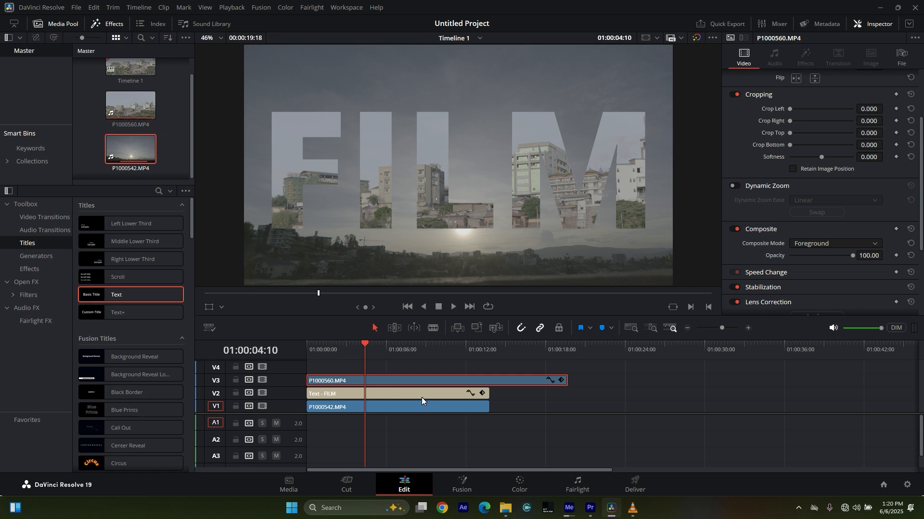
# Enable Dynamic Zoom on the FILM title and preview the zoom
pyautogui.click(404, 394)
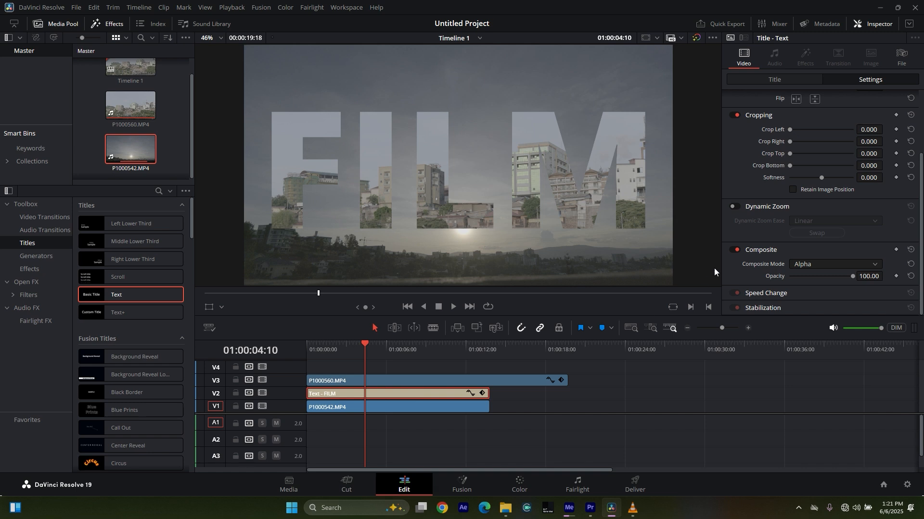
pyautogui.click(735, 206)
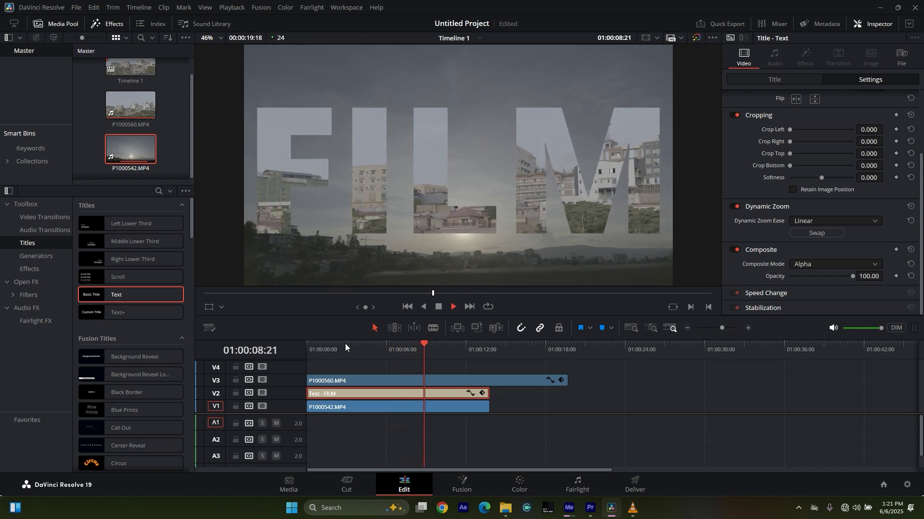
pyautogui.press('space')
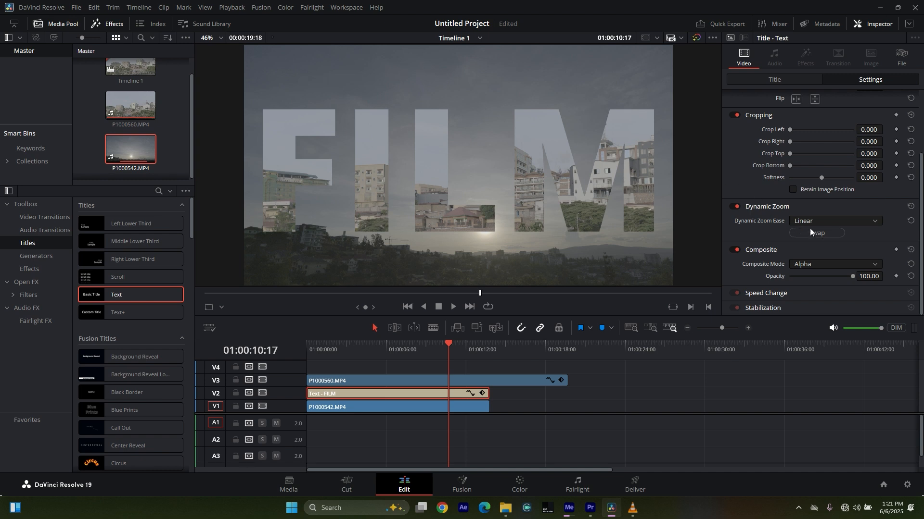
# Swap the FILM title's Dynamic Zoom direction and play it from the timeline start
pyautogui.click(824, 233)
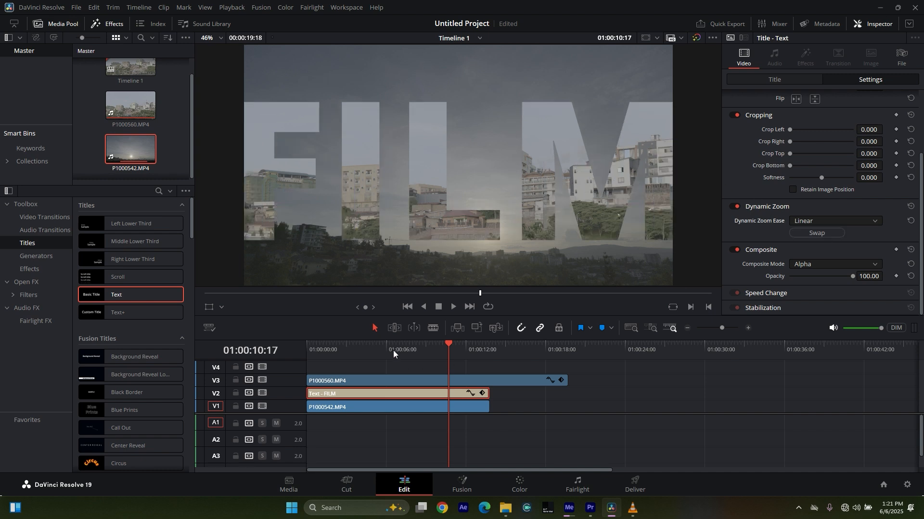
pyautogui.moveTo(357, 345); pyautogui.dragTo(307, 346)
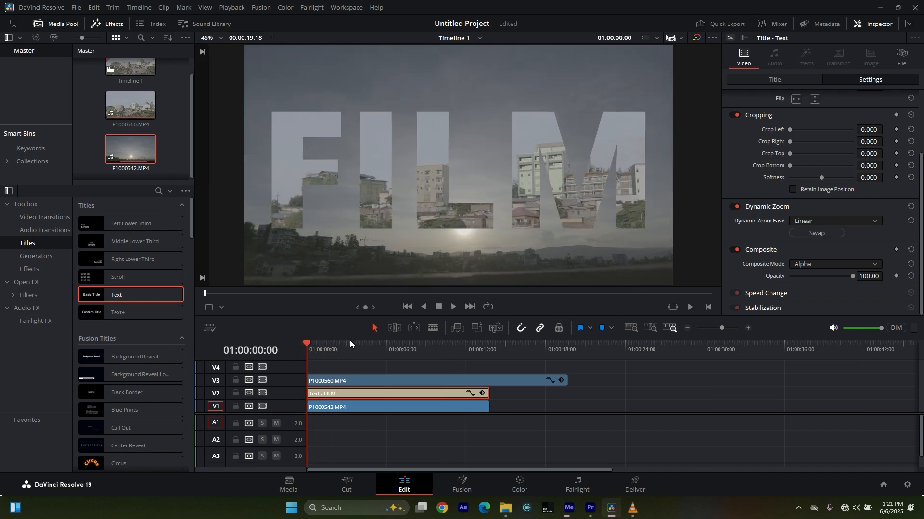
pyautogui.press('space')
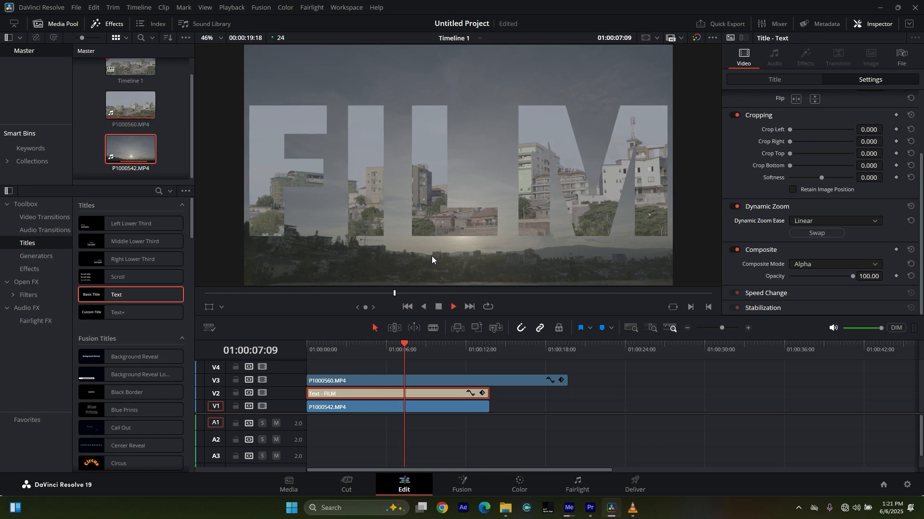
pyautogui.press('space')
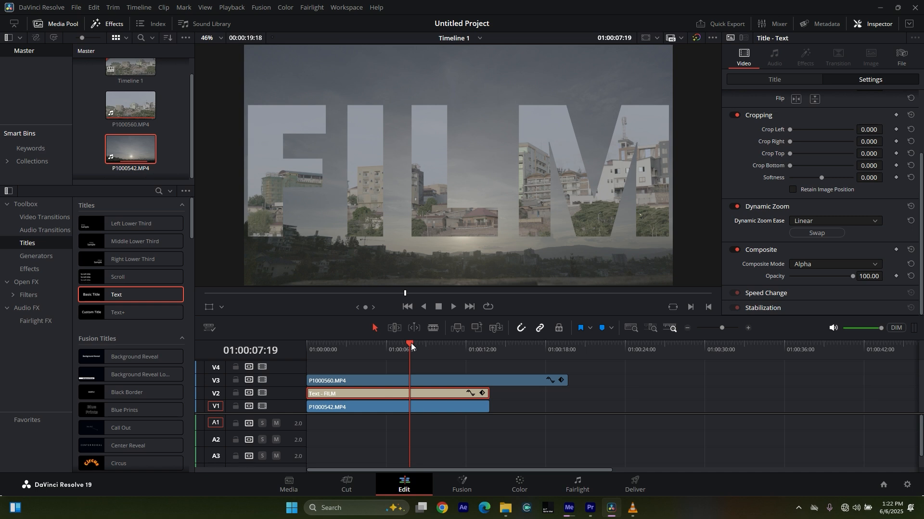
# Show the Dynamic Zoom overlay, shrink the title's red end frame to a small rectangle inside the L's stem, and play from the start
pyautogui.click(221, 307)
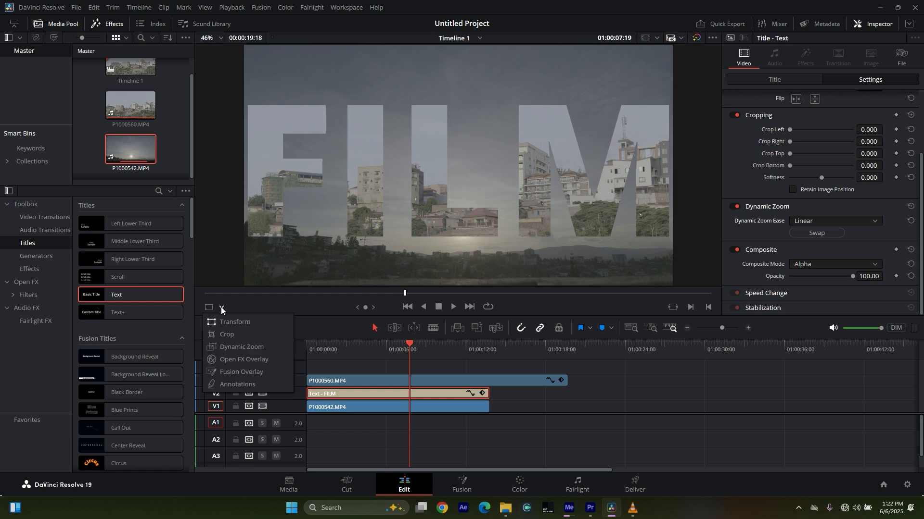
pyautogui.click(250, 348)
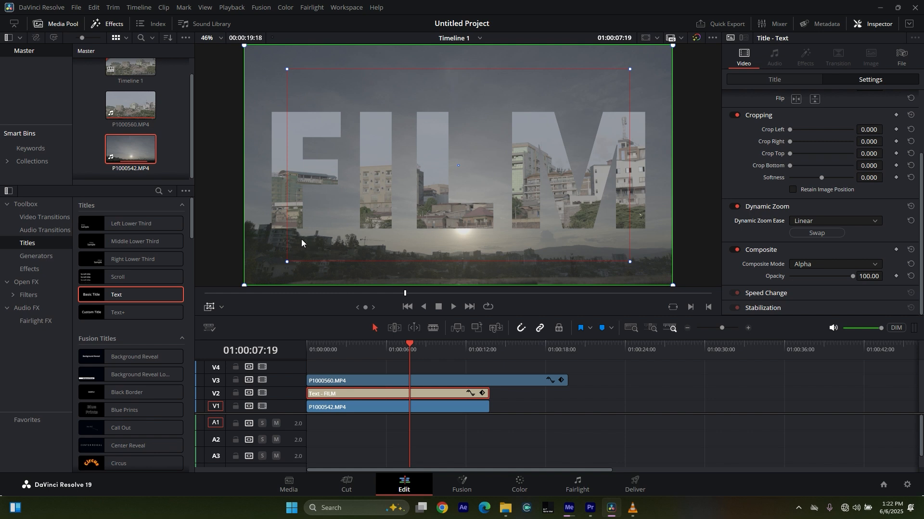
pyautogui.click(287, 262)
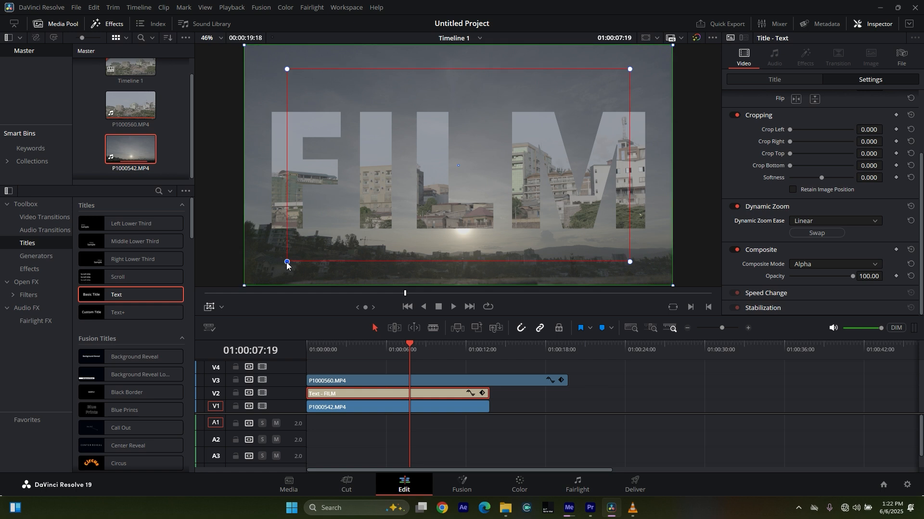
pyautogui.moveTo(287, 262); pyautogui.dragTo(453, 200)
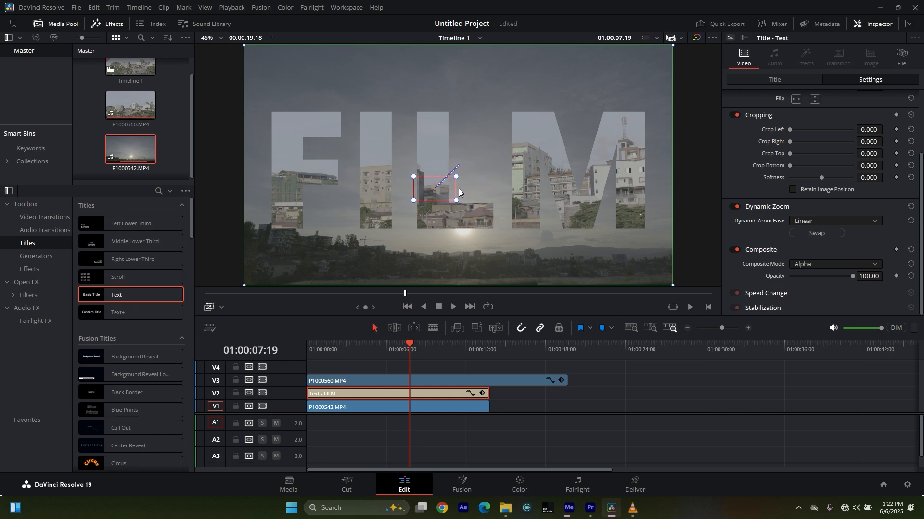
pyautogui.moveTo(455, 179); pyautogui.dragTo(446, 196)
pyautogui.moveTo(333, 351); pyautogui.dragTo(306, 348)
pyautogui.press('space')
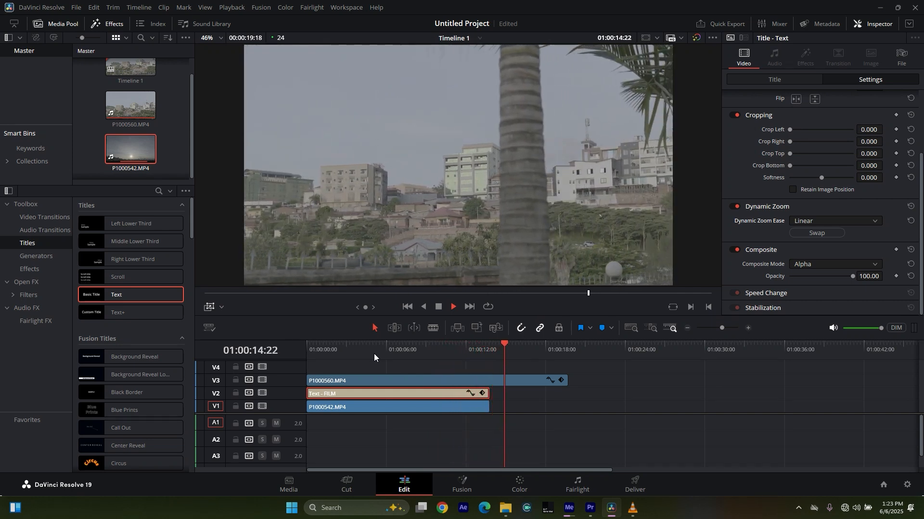
pyautogui.press('space')
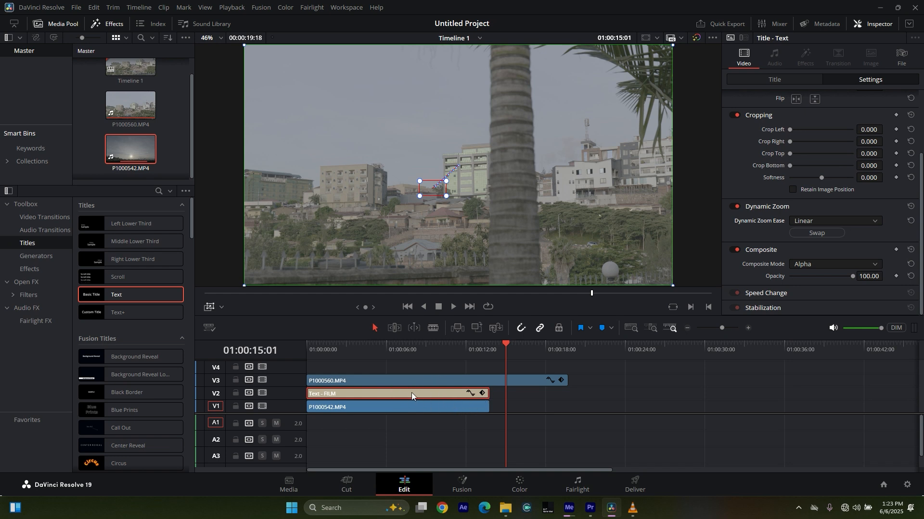
# Shorten the FILM title on V2 to about 6 seconds and play the faster zoom from the start
pyautogui.moveTo(487, 394); pyautogui.dragTo(386, 394)
pyautogui.click(300, 347)
pyautogui.press('space')
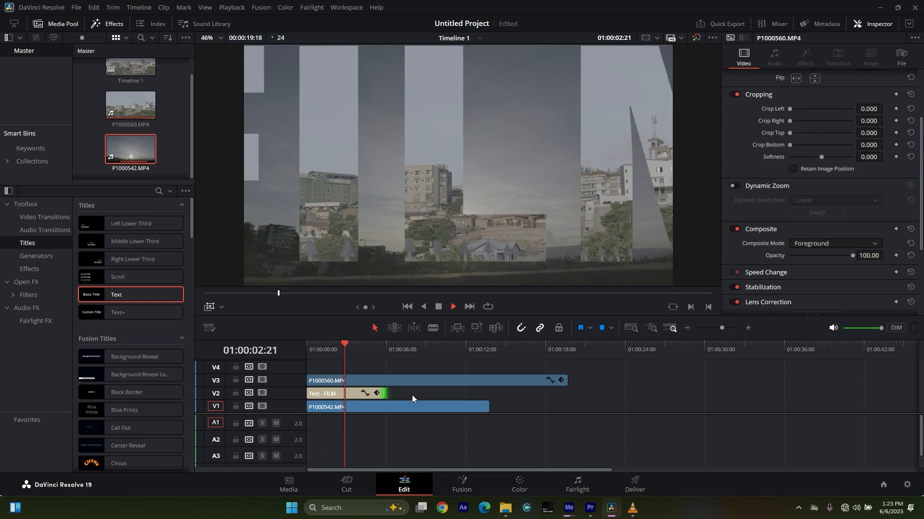
pyautogui.press('space')
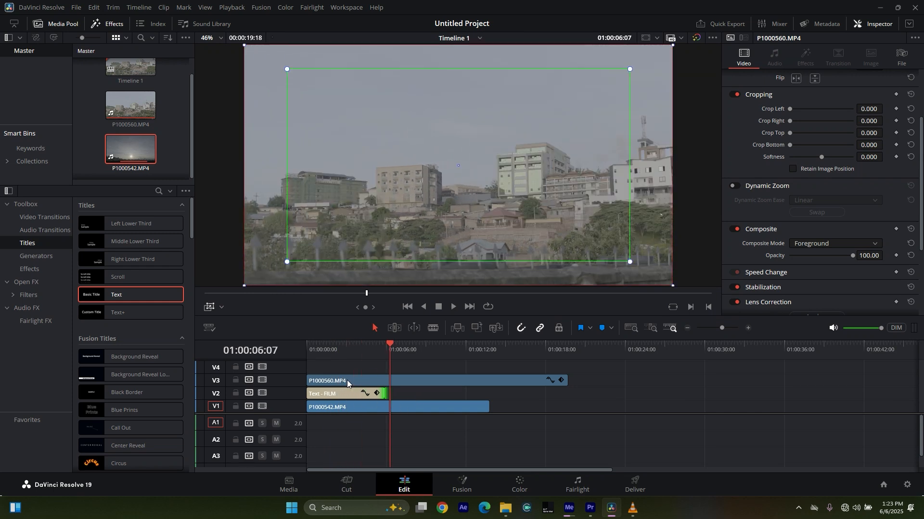
# Shorten the FILM title on V2 to about 2.5 seconds and replay the zoom from the start
pyautogui.moveTo(385, 394); pyautogui.dragTo(339, 395)
pyautogui.press('Home')
pyautogui.press('space')
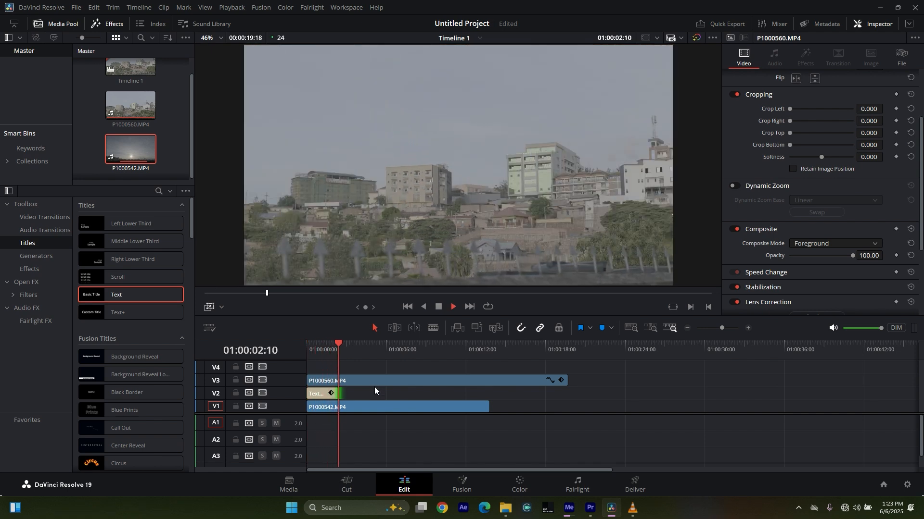
pyautogui.press('space')
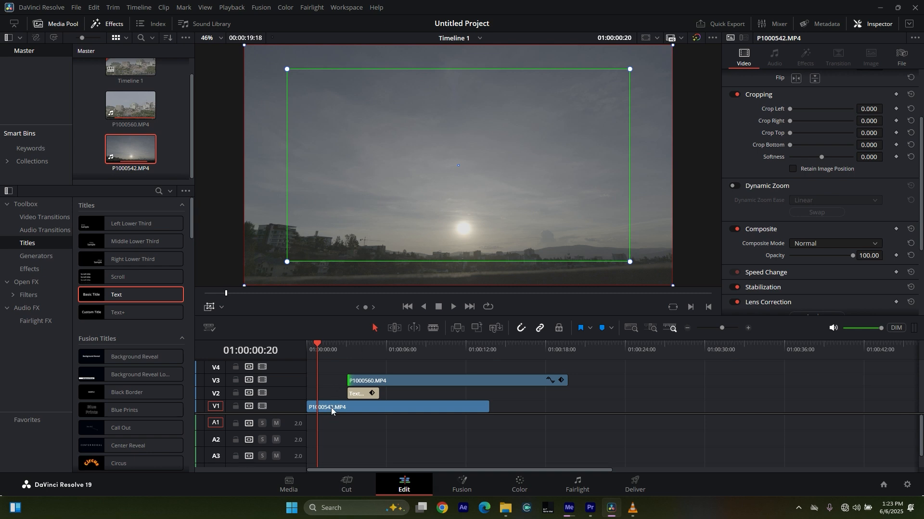
# Play the transition from the P1000542.MP4 background through the FILM title zoom into the P1000560.MP4 footage, replaying it from before the title
pyautogui.press('space')
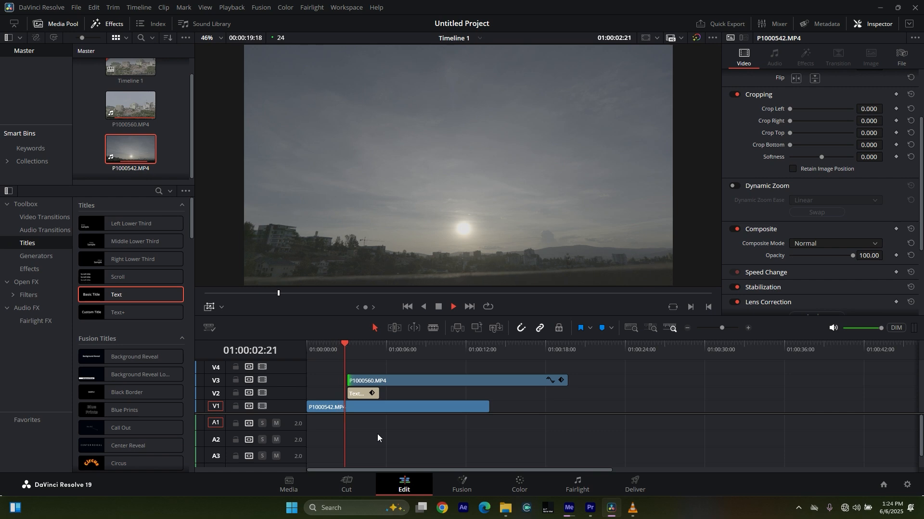
pyautogui.press('space')
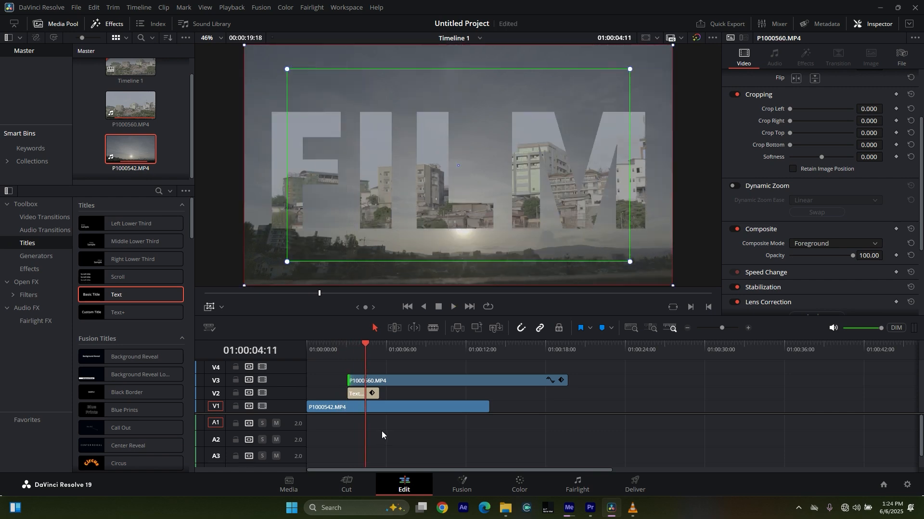
pyautogui.click(341, 343)
pyautogui.press('space')
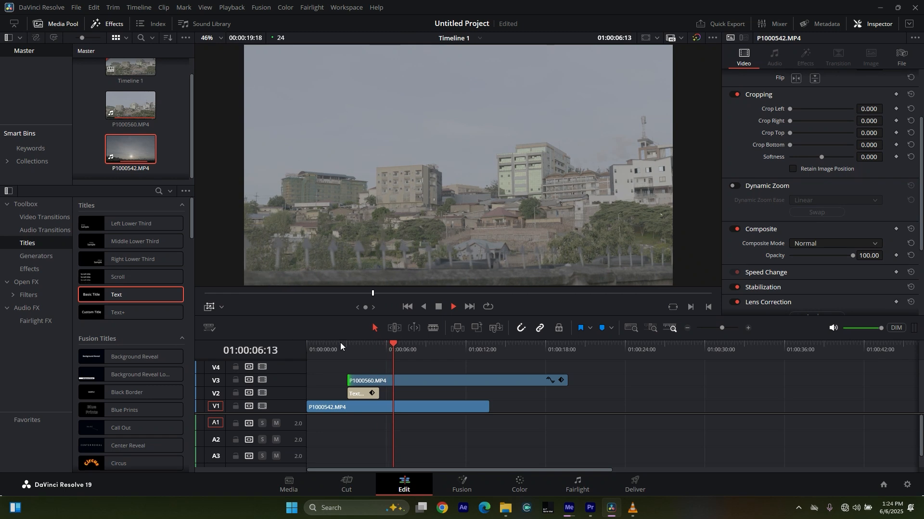
pyautogui.press('space')
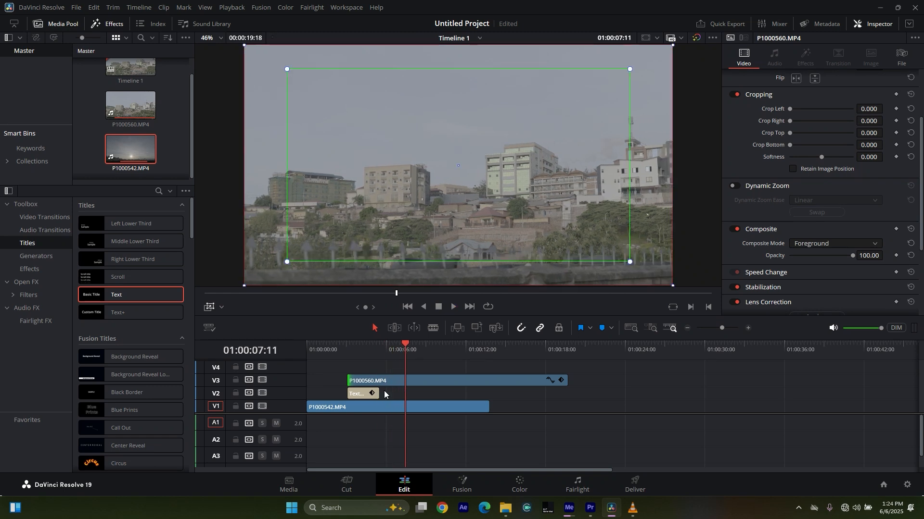